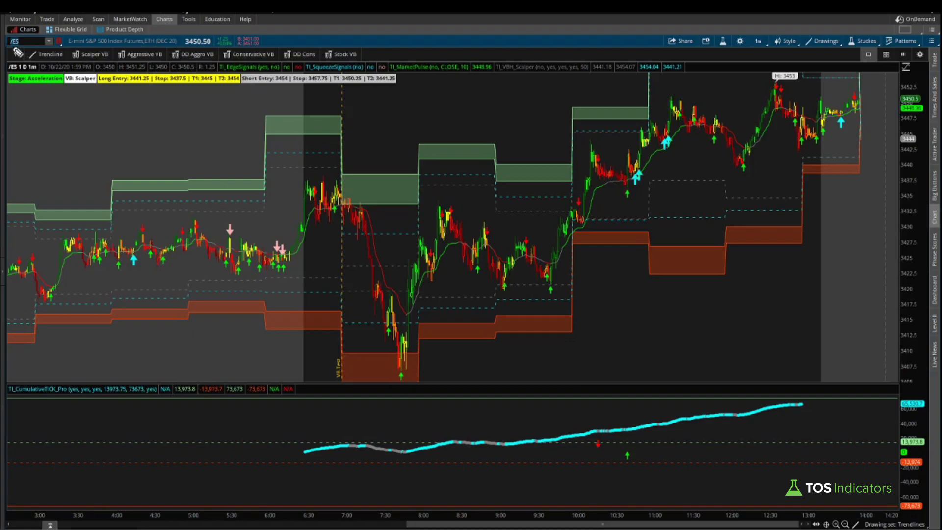
- Underline the /ES symbol and draw arrows along the upper and lower cyan dashed entry levels just before 7:00
drag(8, 46, 36, 44)
drag(297, 154, 366, 152)
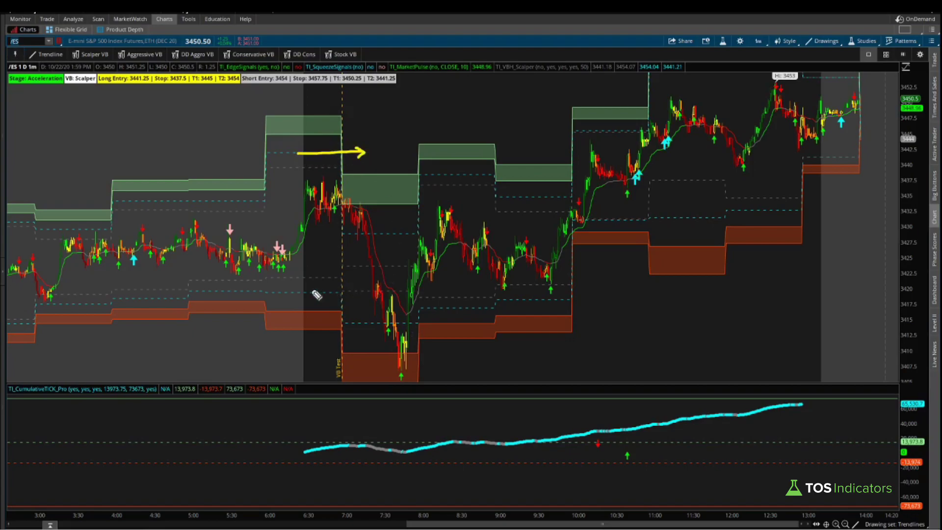
drag(289, 294, 369, 293)
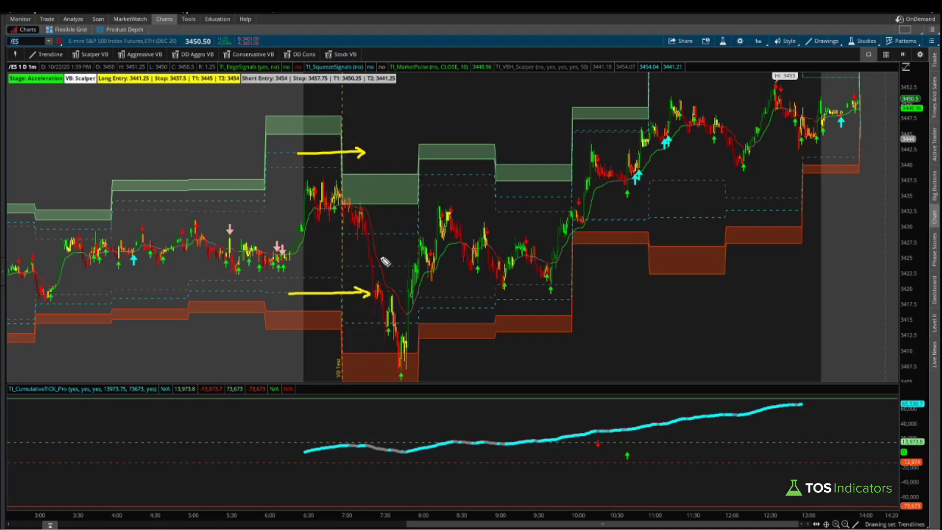
key(e)
- Mark the /ES drop after 7:00 and draw arrows along the lower cyan dashed level and the orange zone's upper edge
mouse_move(377, 286)
mouse_down()
mouse_move(393, 324)
mouse_move(394, 310)
mouse_up()
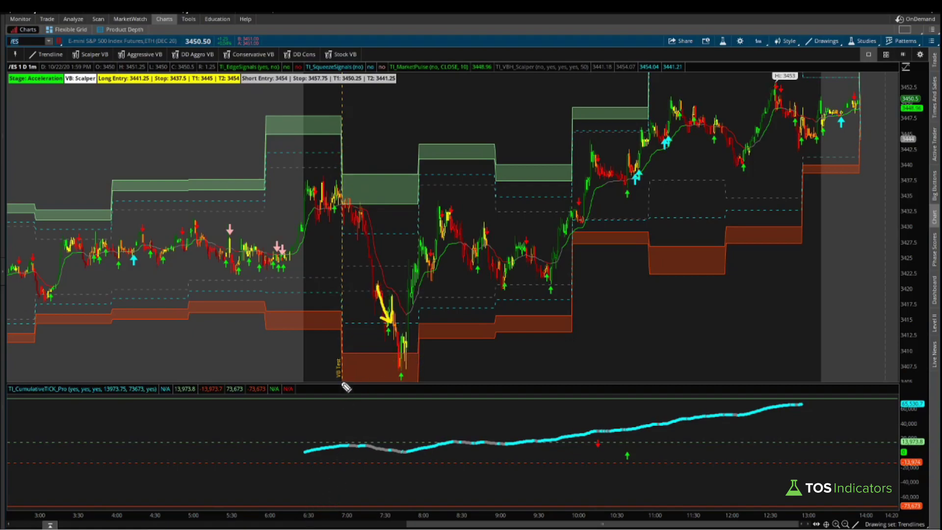
key(Escape)
mouse_move(404, 332)
mouse_down()
mouse_move(389, 326)
mouse_move(403, 345)
mouse_move(406, 330)
mouse_up()
mouse_move(354, 354)
mouse_down()
mouse_move(374, 344)
mouse_move(363, 323)
mouse_move(440, 324)
mouse_move(429, 329)
mouse_up()
key(e)
mouse_move(363, 354)
mouse_down()
mouse_move(435, 354)
mouse_move(427, 366)
mouse_up()
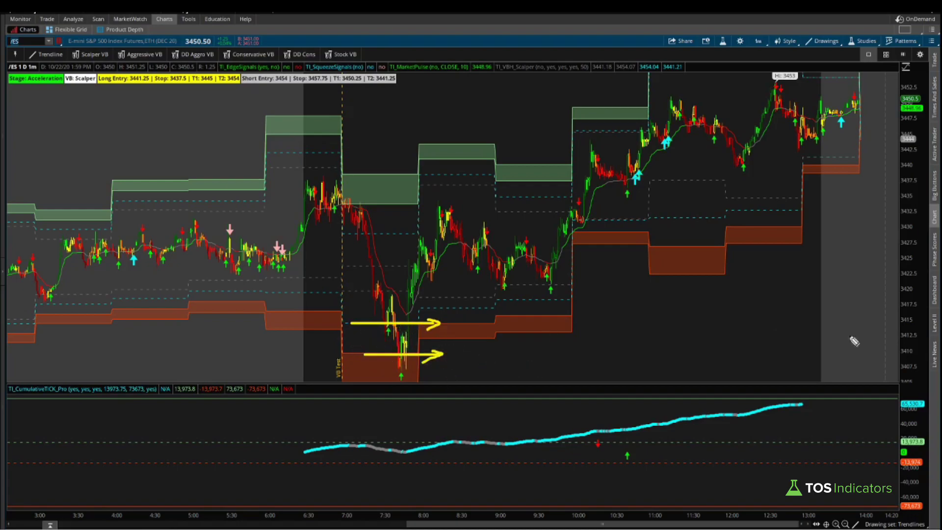
- Clear the marks and measure the /ES move from the lower dashed entry level after 7:00 up to the highs around 8:18
key(e)
drag(913, 347, 915, 317)
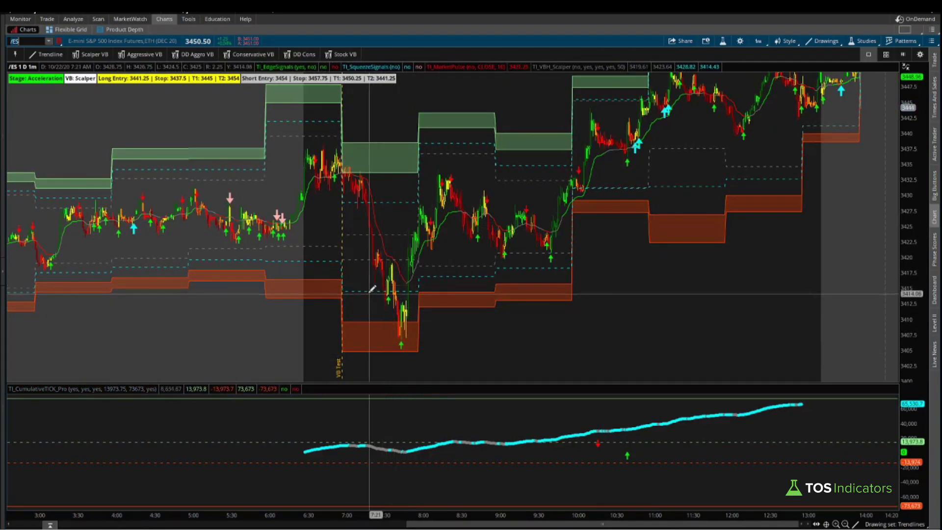
mouse_move(365, 291)
mouse_down()
mouse_move(380, 351)
mouse_move(403, 230)
mouse_move(406, 337)
mouse_move(406, 248)
mouse_move(447, 160)
mouse_up()
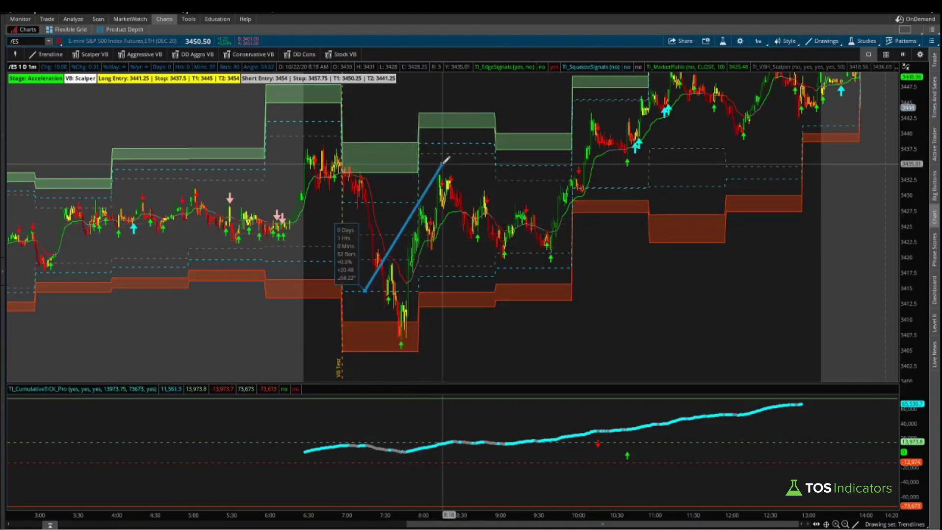
key(Escape)
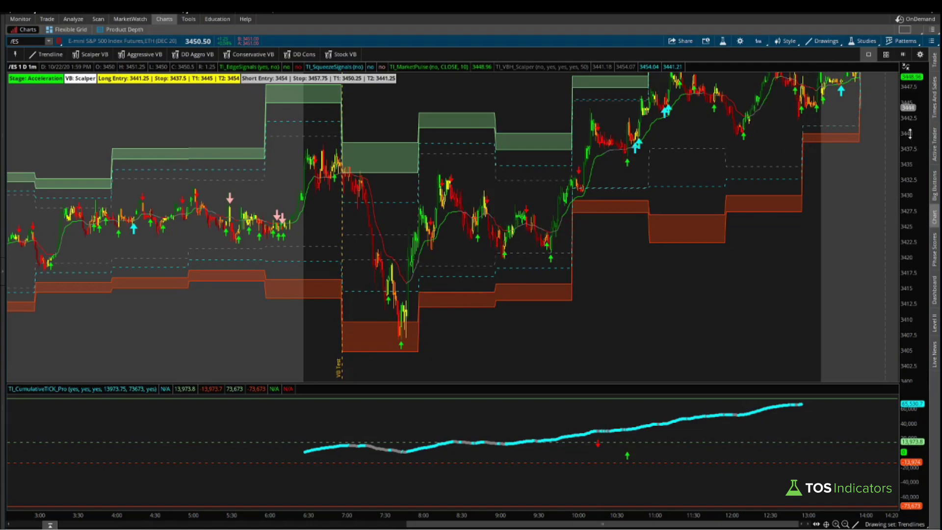
- Restore the price scale and measure the /ES move from the lower dashed entry level to the upper entry level around 10:30
scroll(910, 134, up, 2)
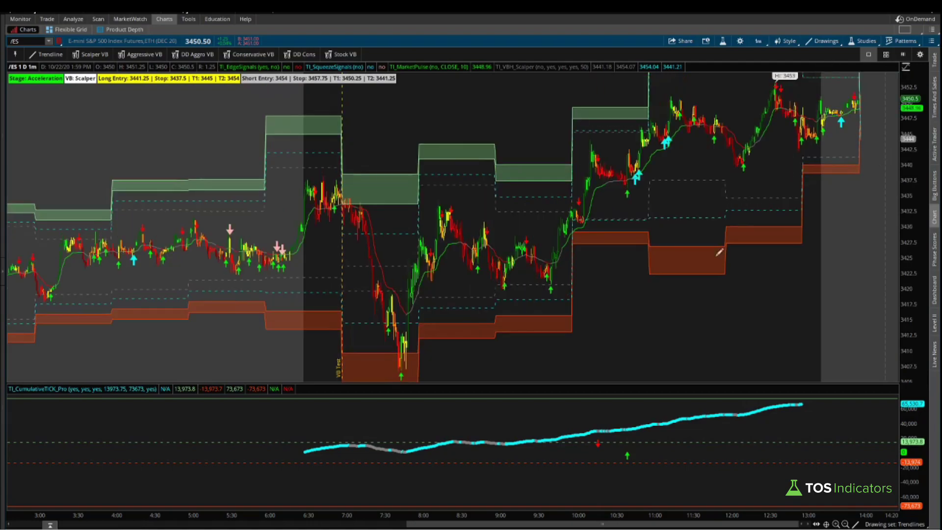
click(369, 323)
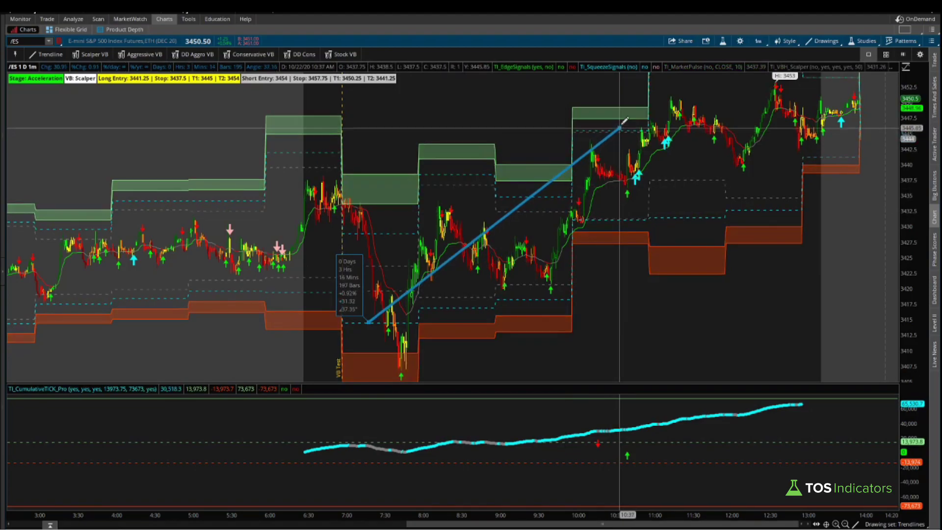
key(Escape)
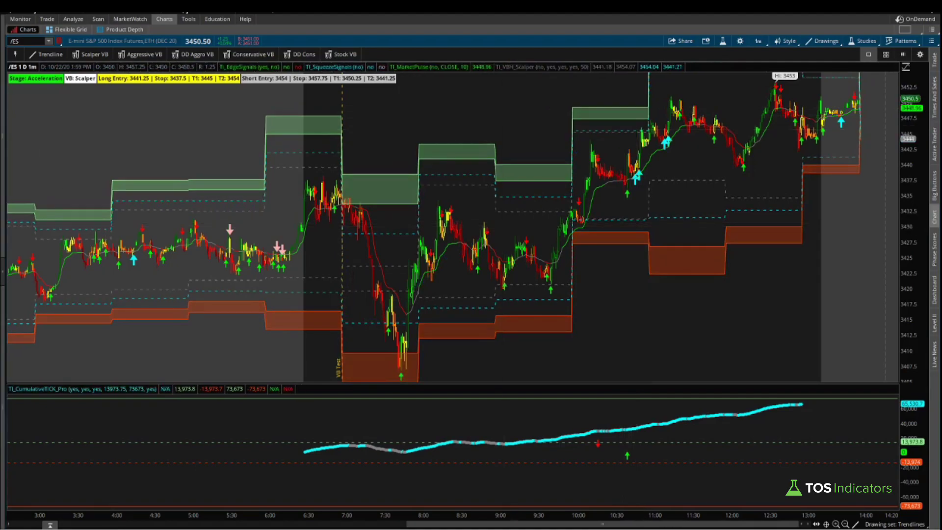
- Circle the /ES test of the upper levels around 11:00 and the long entry near 7:35, adding arrows, and clear the marks
mouse_move(654, 127)
mouse_down()
mouse_move(640, 126)
mouse_move(655, 141)
mouse_move(647, 126)
mouse_move(677, 96)
mouse_move(681, 105)
mouse_move(632, 96)
mouse_move(707, 140)
mouse_move(710, 98)
mouse_up()
key(e)
mouse_move(568, 155)
mouse_down()
mouse_move(599, 144)
mouse_move(606, 151)
mouse_up()
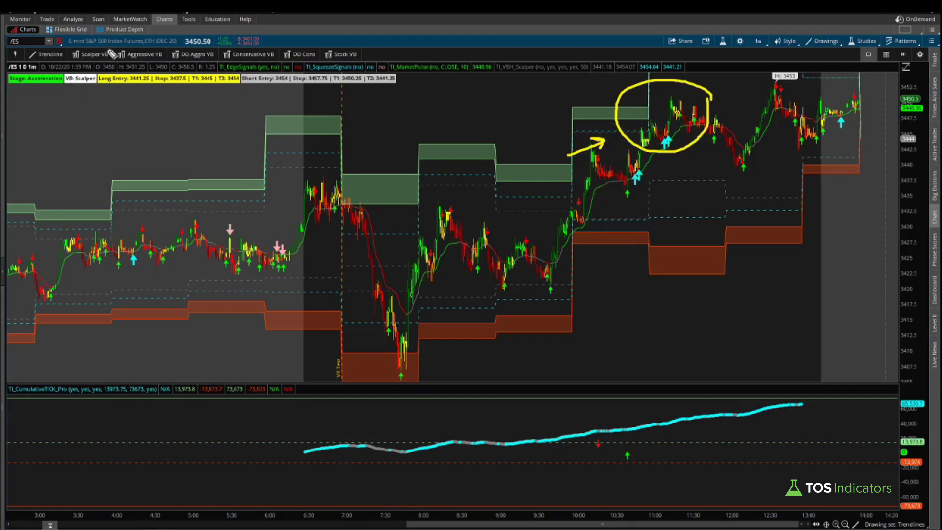
mouse_move(416, 314)
mouse_down()
mouse_move(369, 320)
mouse_move(423, 339)
mouse_move(449, 248)
mouse_move(461, 258)
mouse_up()
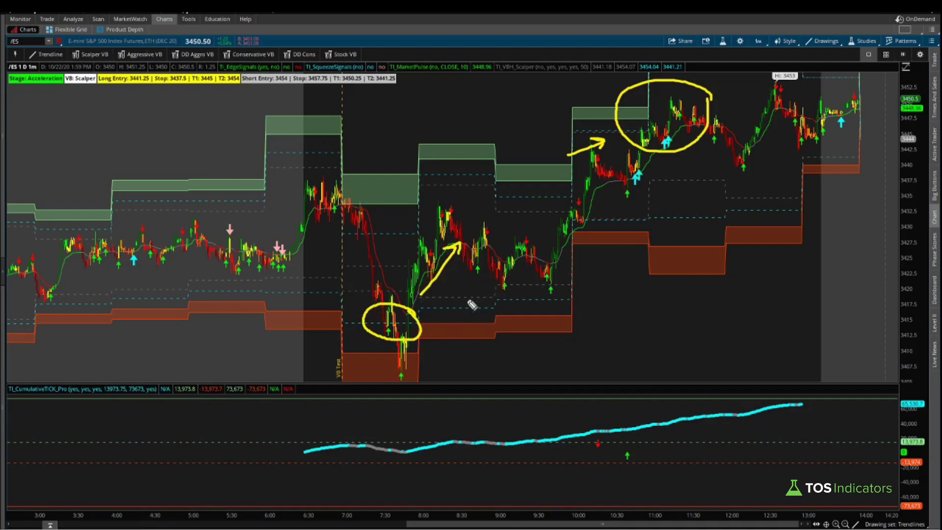
key(Escape)
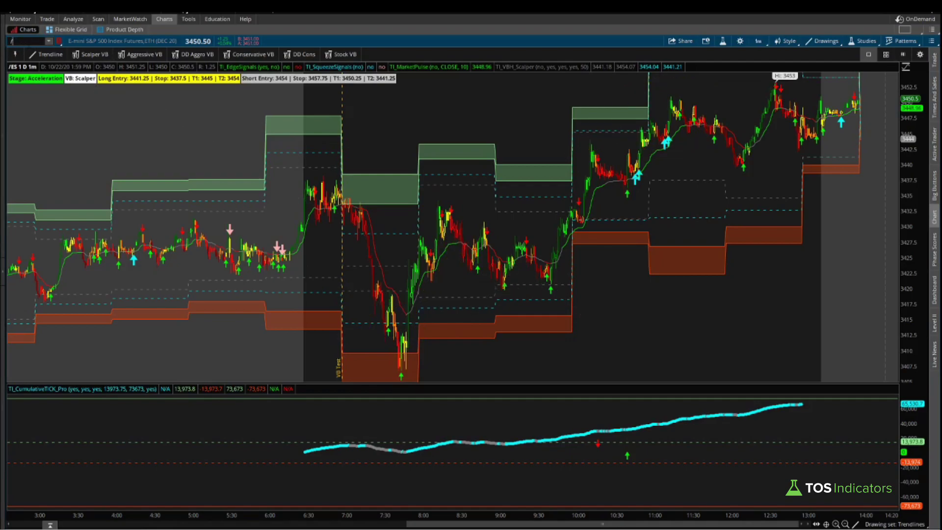
- Load the /NQ chart and mark the drop into the lower cyan dashed entry level after 7:00 with a circle and arrow
key(Return)
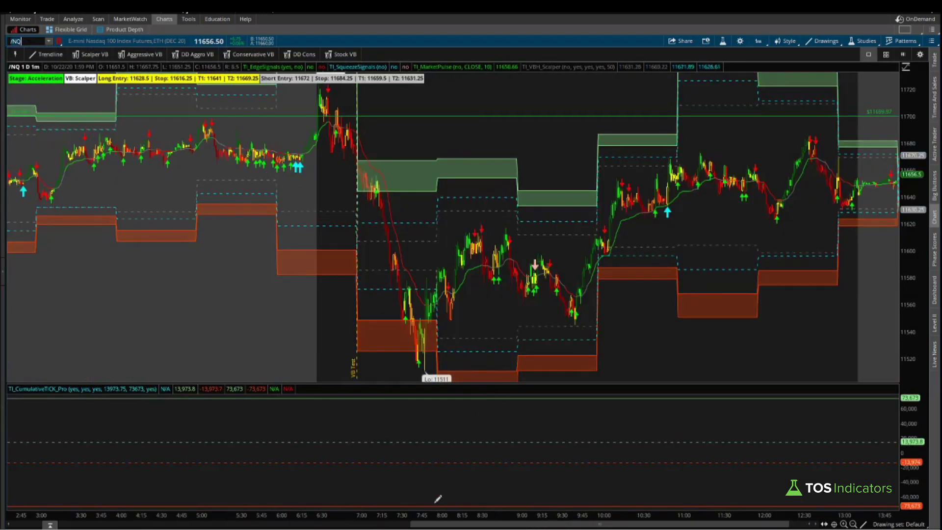
drag(505, 528, 541, 529)
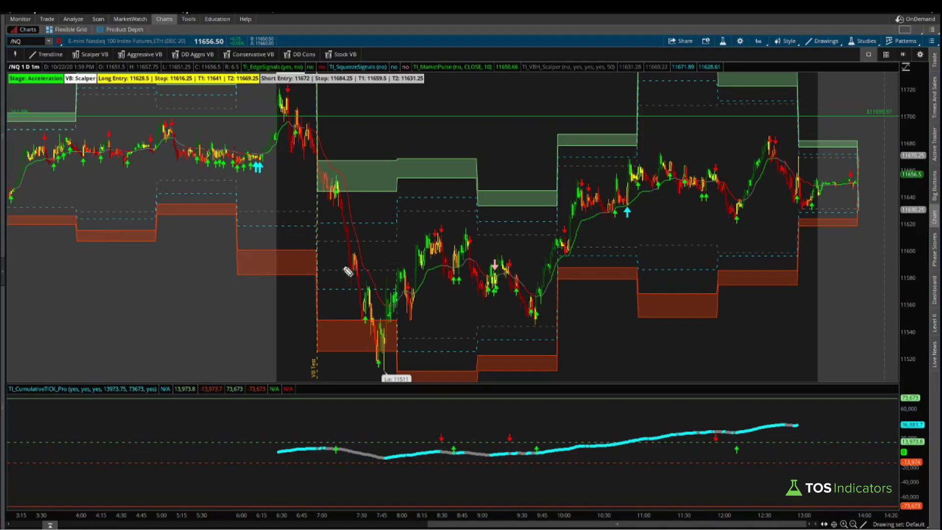
mouse_move(383, 280)
mouse_down()
mouse_move(361, 272)
mouse_move(334, 292)
mouse_move(374, 306)
mouse_move(385, 282)
mouse_up()
drag(348, 229, 355, 258)
drag(359, 250, 355, 258)
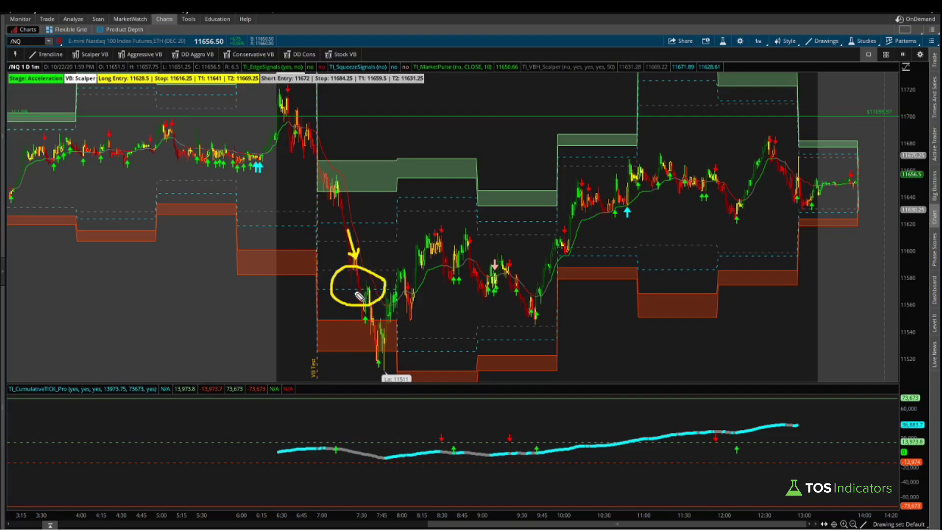
key(Escape)
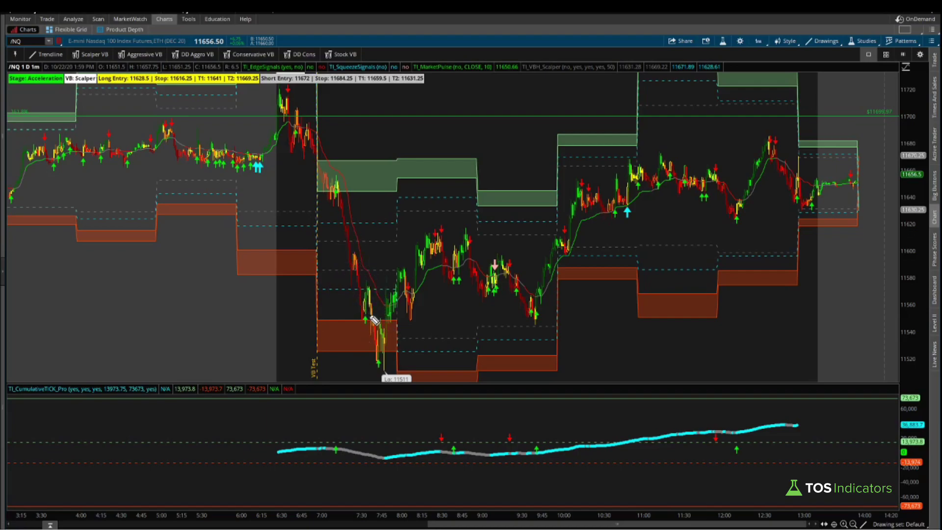
- Mark the /NQ drop through the orange zone near 7:45 and measure from the long entry level to the zone's lower edge
mouse_move(375, 317)
mouse_down()
mouse_move(356, 329)
mouse_move(373, 320)
mouse_move(364, 286)
mouse_move(395, 286)
mouse_move(387, 293)
mouse_move(388, 377)
mouse_move(390, 361)
mouse_up()
key(e)
mouse_move(391, 353)
mouse_down()
mouse_move(377, 354)
mouse_move(378, 366)
mouse_move(396, 359)
mouse_move(386, 374)
mouse_move(385, 358)
mouse_up()
key(Escape)
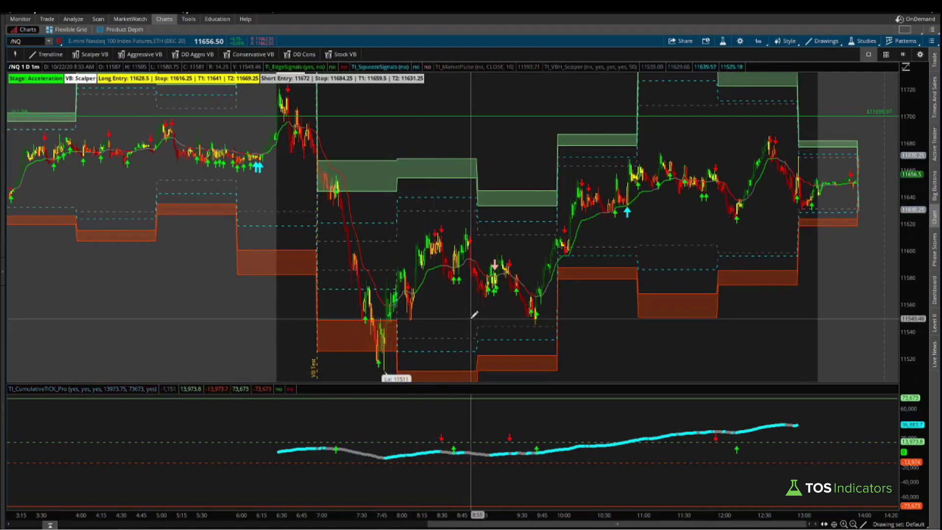
drag(339, 289, 347, 350)
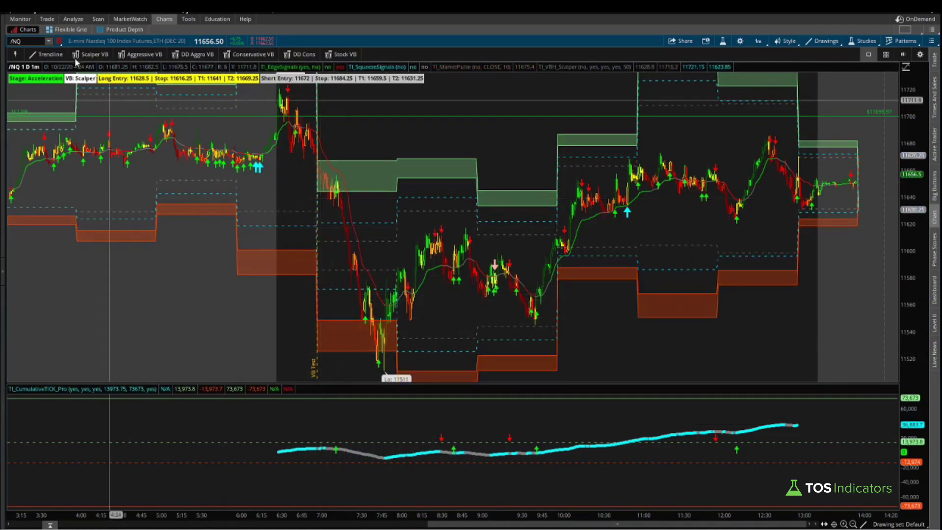
- Load the /YM chart, circle the long entry near 7:45 and mark the entry level and the low below it
text(YM)
key(Return)
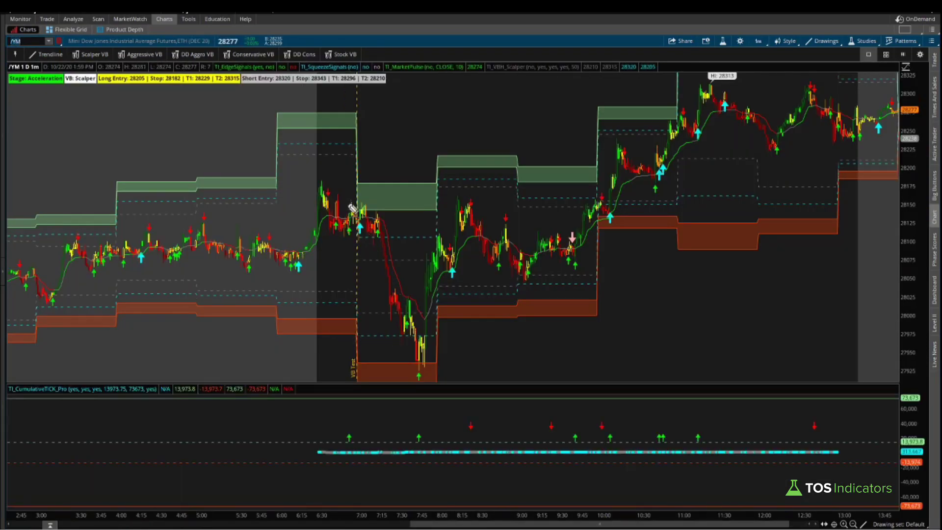
mouse_move(434, 334)
mouse_down()
mouse_move(400, 349)
mouse_move(444, 356)
mouse_move(437, 348)
mouse_up()
drag(408, 381, 432, 380)
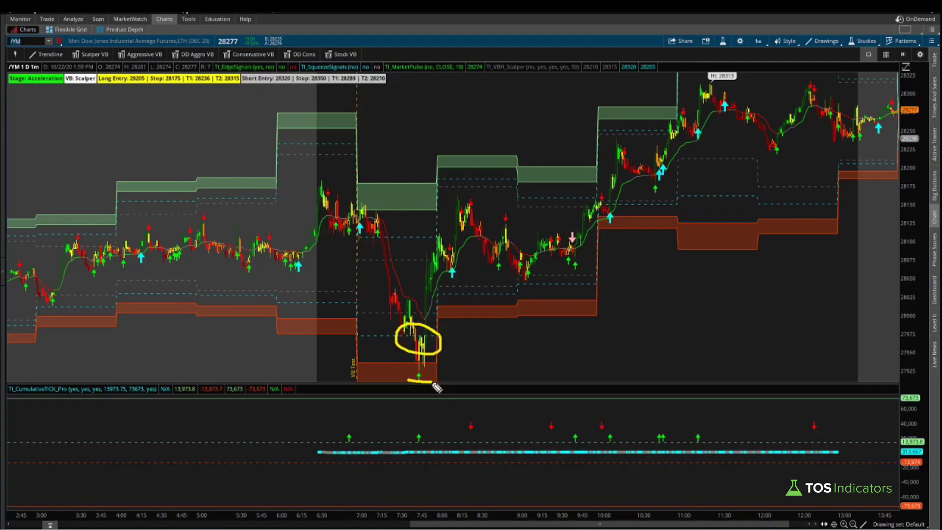
drag(408, 339, 467, 338)
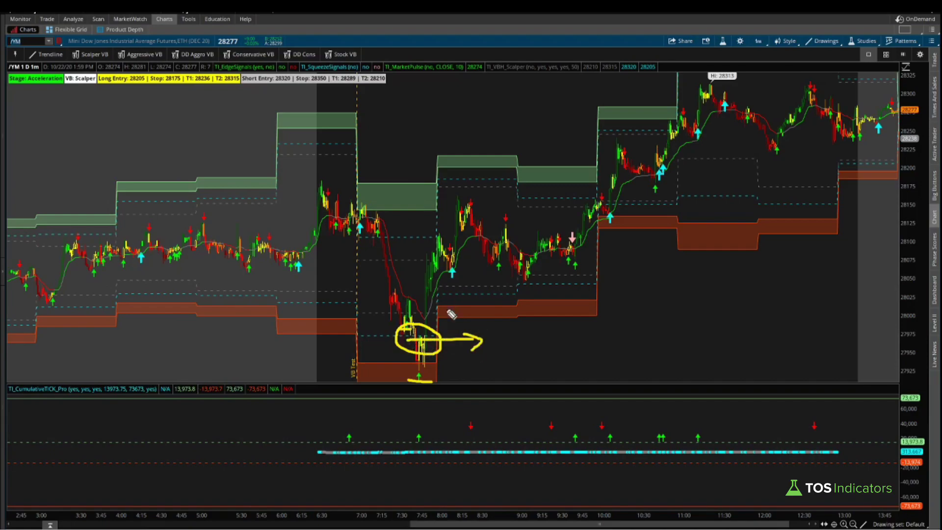
- Replace the /YM marks with arrows showing the rebound from the 7:45 entry, and clear them
key(e)
mouse_move(418, 334)
mouse_down()
mouse_move(448, 254)
mouse_move(453, 280)
mouse_up()
mouse_move(409, 259)
mouse_down()
mouse_move(466, 257)
mouse_move(462, 268)
mouse_up()
key(Escape)
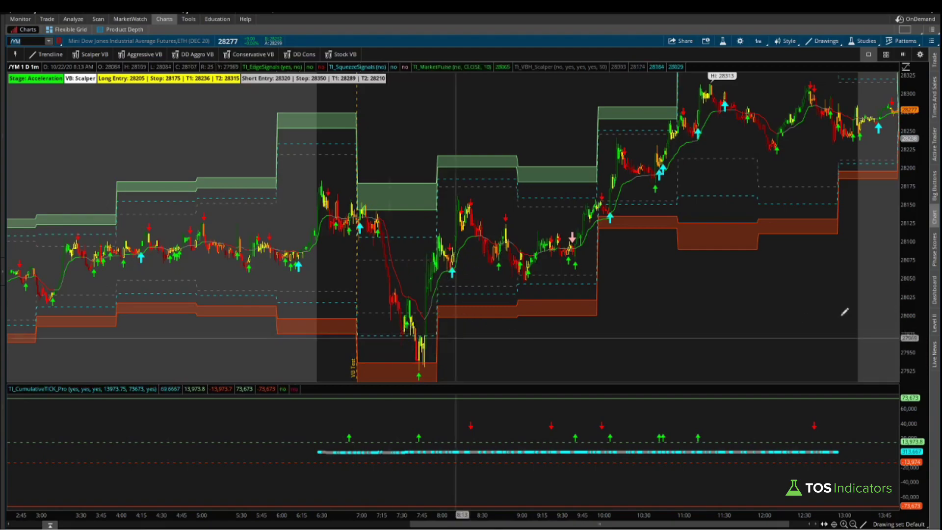
- Measure the /YM distance from the lower cyan dashed entry level up to the upper grey dashed target level after 7:00
drag(916, 337, 919, 301)
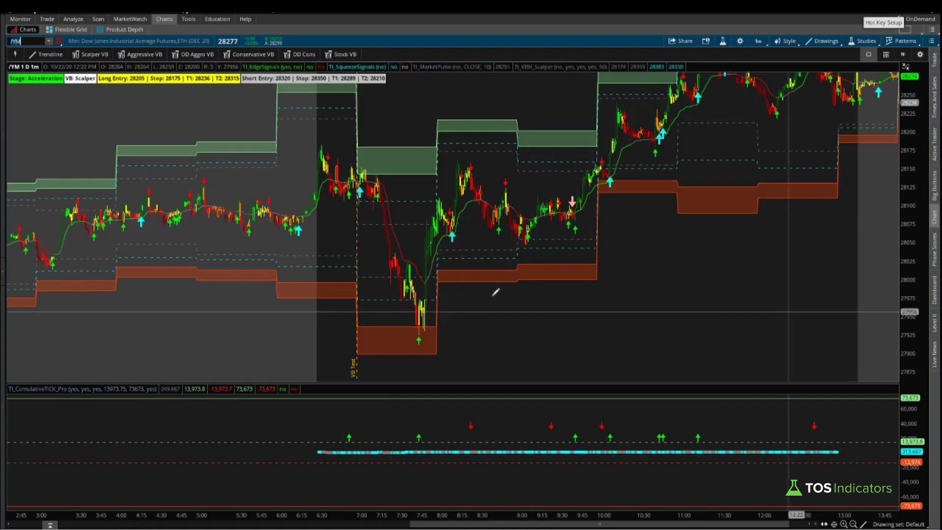
click(386, 298)
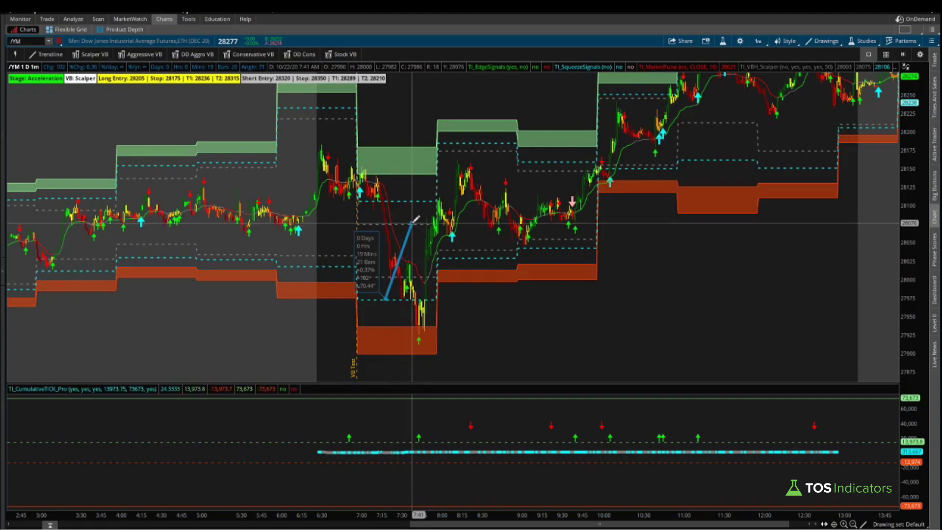
key(Escape)
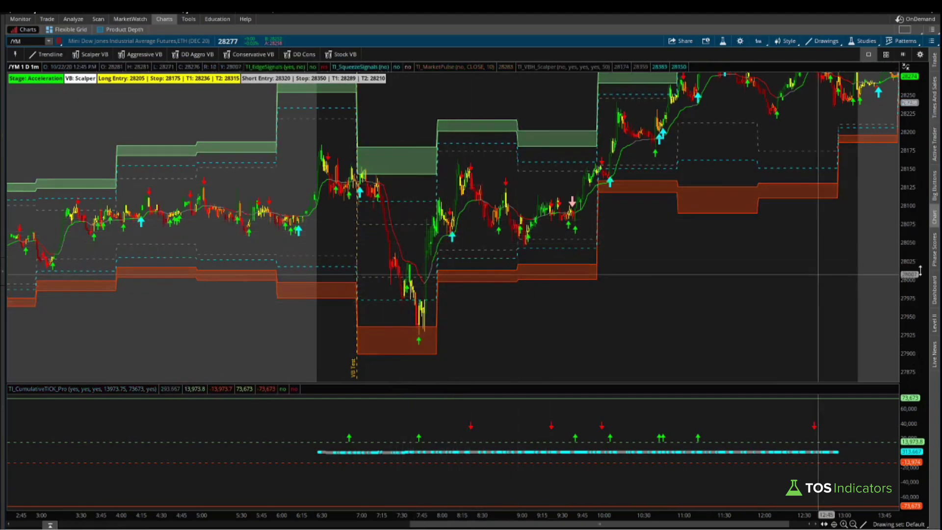
- Bring the upper /YM prices into view and mark the short entry and the stop level crossed around 11:00
drag(913, 165, 911, 241)
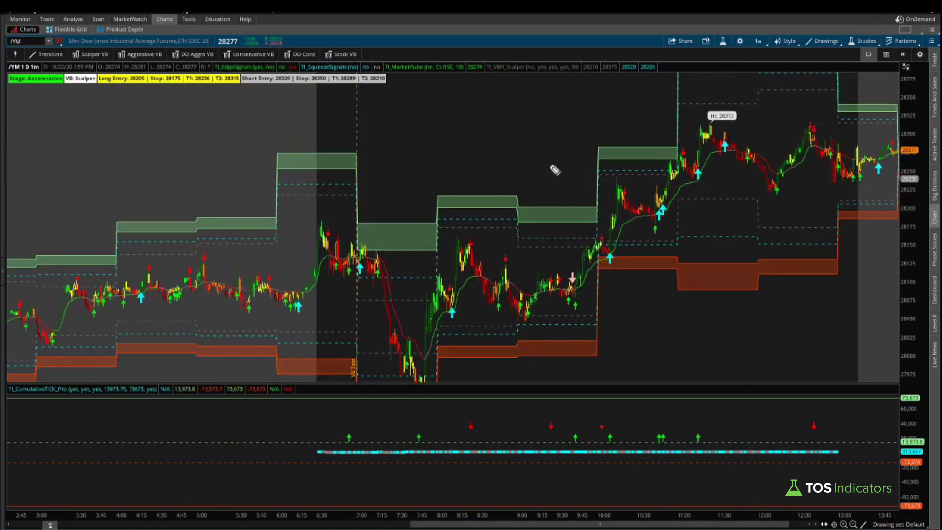
mouse_move(694, 167)
mouse_down()
mouse_move(660, 161)
mouse_move(695, 187)
mouse_up()
mouse_move(687, 104)
mouse_down()
mouse_move(669, 144)
mouse_move(754, 149)
mouse_move(748, 160)
mouse_up()
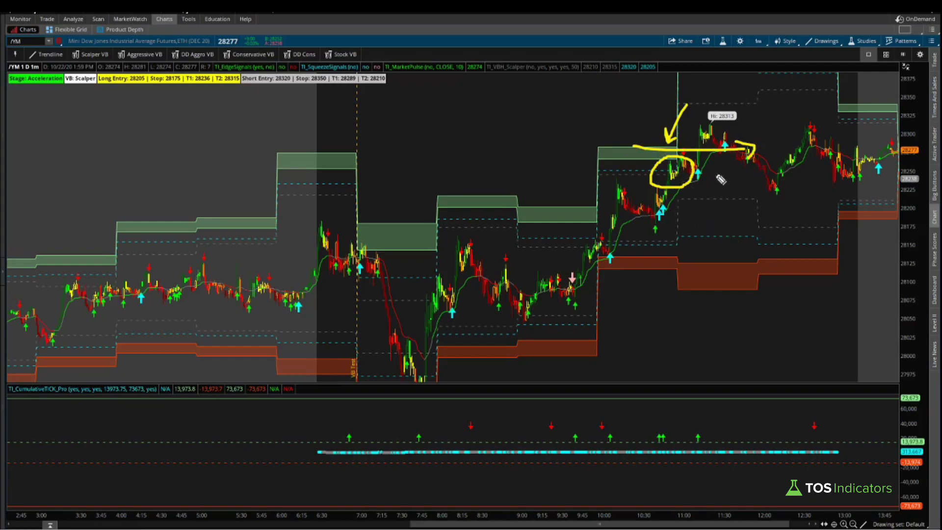
drag(692, 183, 721, 133)
- Clear the /YM marks, draw an arrow from the Scalper VB label to Aggressive VB, and clear it
key(e)
mouse_move(108, 65)
mouse_down()
mouse_move(147, 60)
mouse_move(145, 74)
mouse_up()
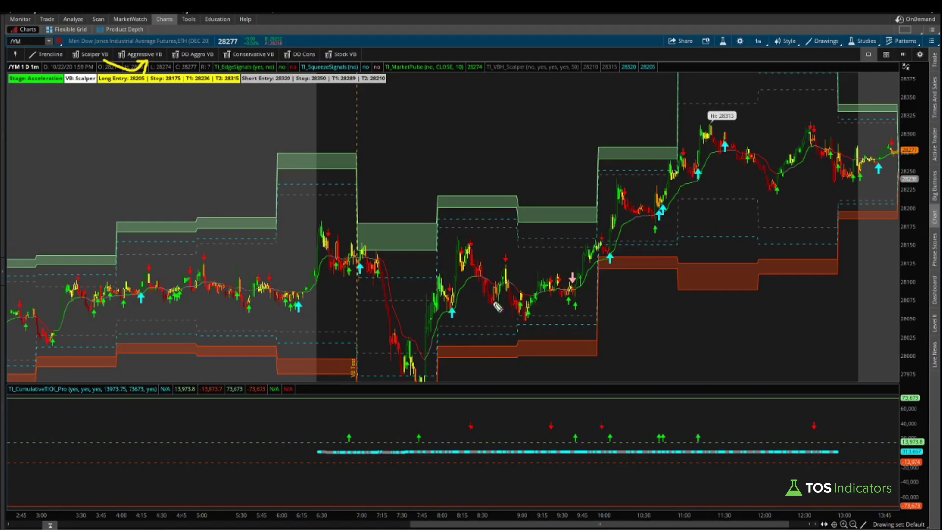
key(Escape)
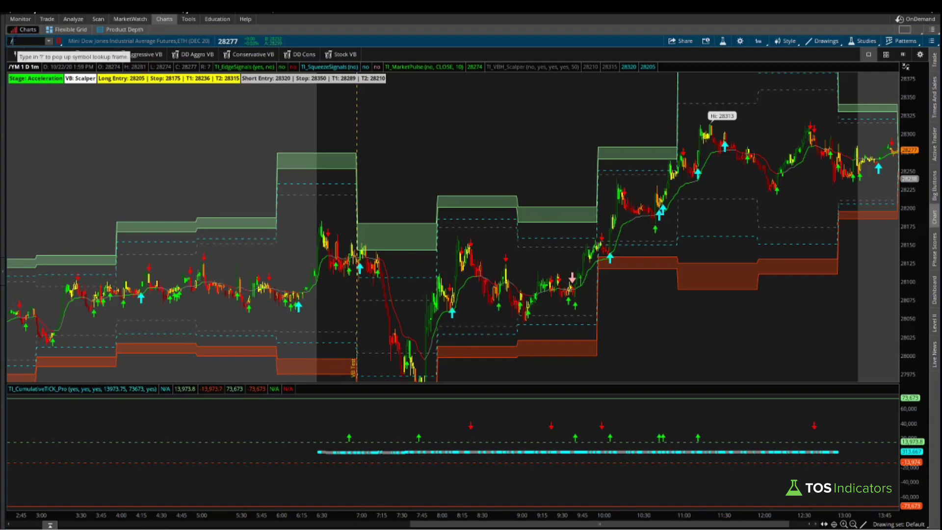
- Load the /RTY chart, circle the long entry near 7:45, draw an arrow along its level, and clear the marks
text(/GC)
key(Return)
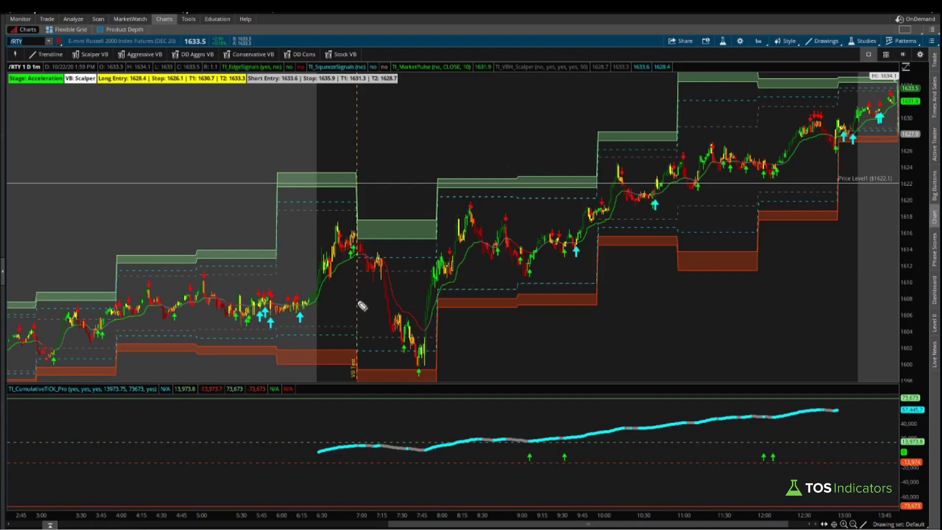
mouse_move(434, 343)
mouse_down()
mouse_move(385, 339)
mouse_move(442, 370)
mouse_move(433, 347)
mouse_up()
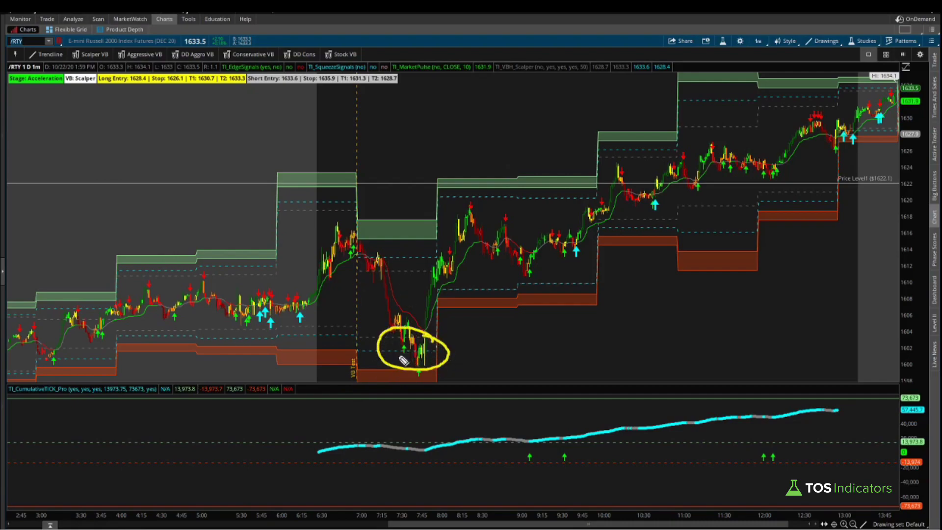
mouse_move(387, 350)
mouse_down()
mouse_move(478, 350)
mouse_move(481, 364)
mouse_up()
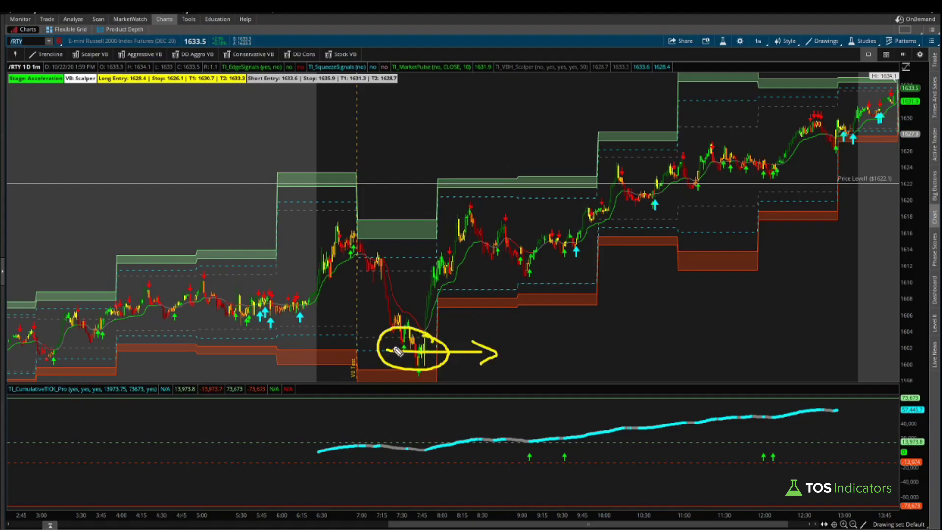
key(Escape)
- Clear the /RTY marks and measure from the lower cyan dashed entry after 7:00 down to the red zone's bottom and up to the grey dashed target
drag(919, 337, 919, 286)
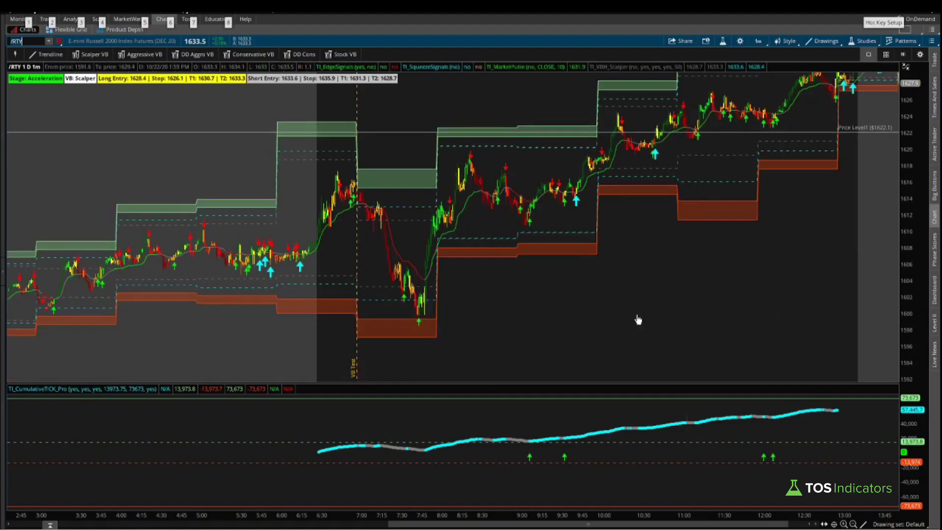
click(379, 297)
drag(383, 336, 384, 337)
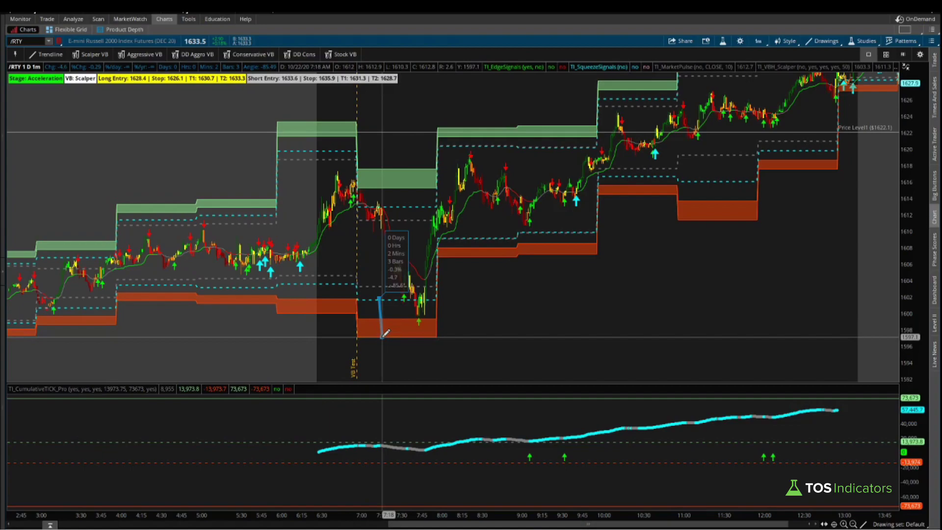
drag(382, 337, 417, 220)
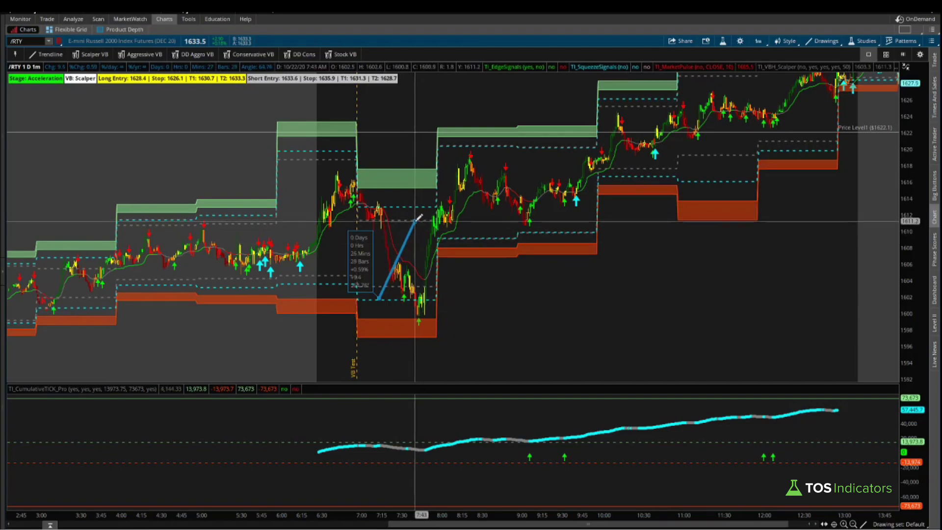
key(Escape)
- Measure the /RTY move from the lower cyan dashed entry after 7:00 to the late-session high, and reset the price scale
drag(920, 121, 920, 148)
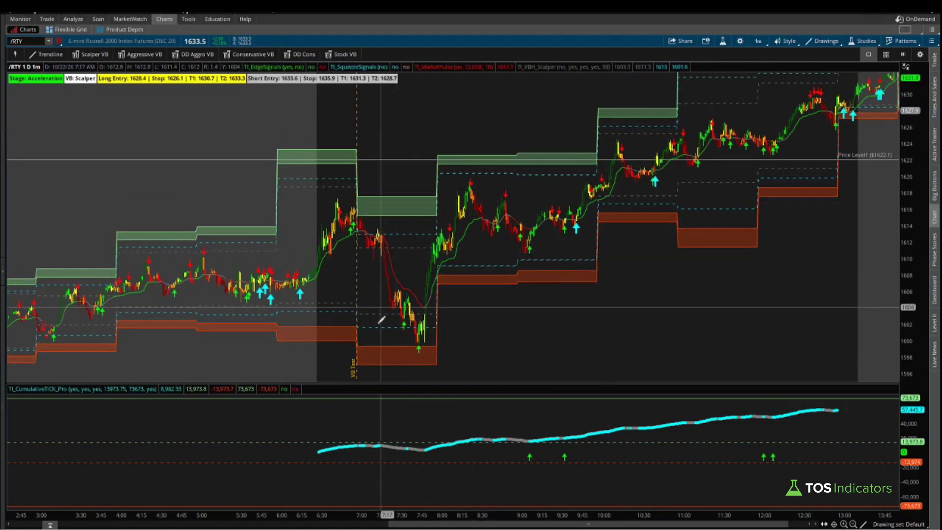
mouse_move(382, 326)
mouse_down()
mouse_move(505, 288)
mouse_move(779, 152)
mouse_move(818, 91)
mouse_up()
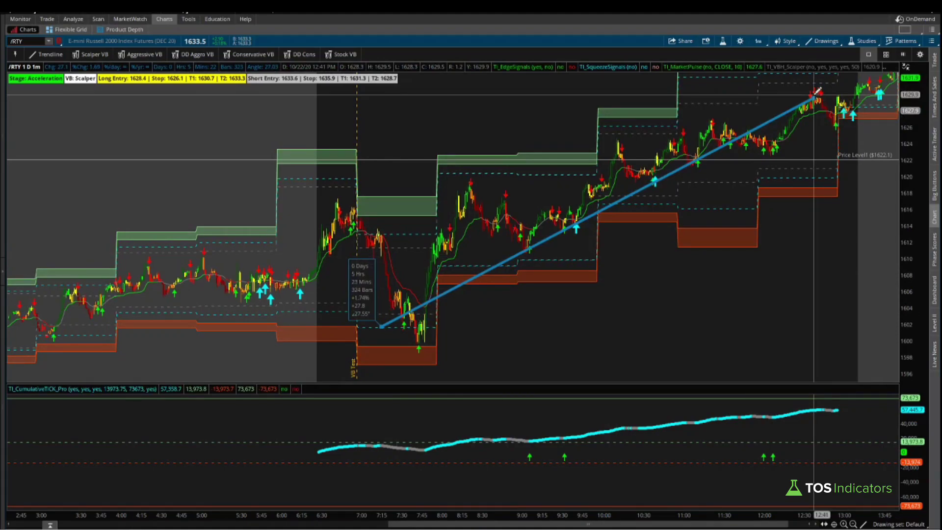
double_click(912, 102)
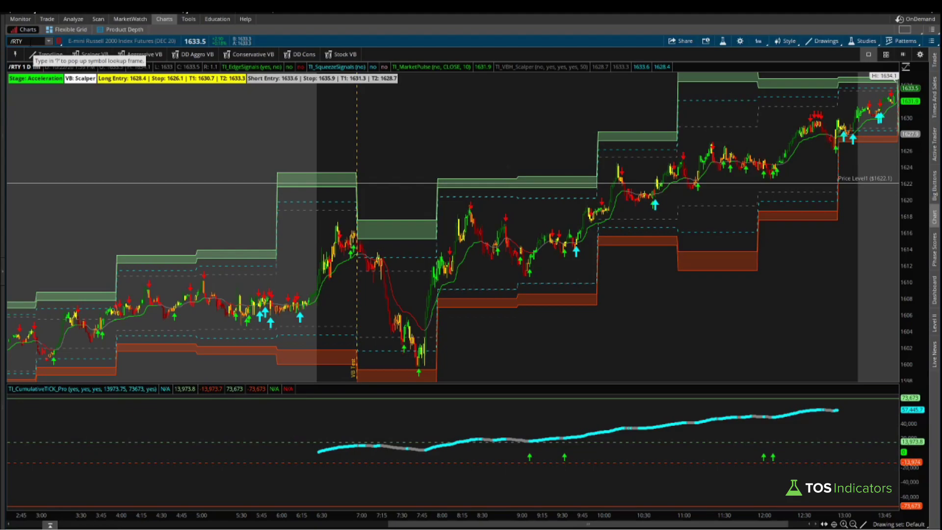
- Load the PINS chart and switch to the Volatility Box dashboard in a maximized browser window
click(30, 42)
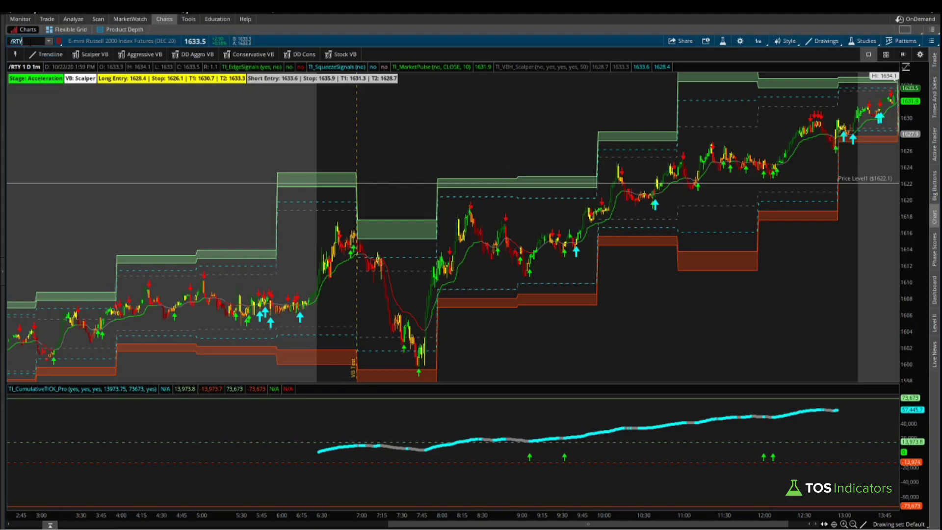
key(Return)
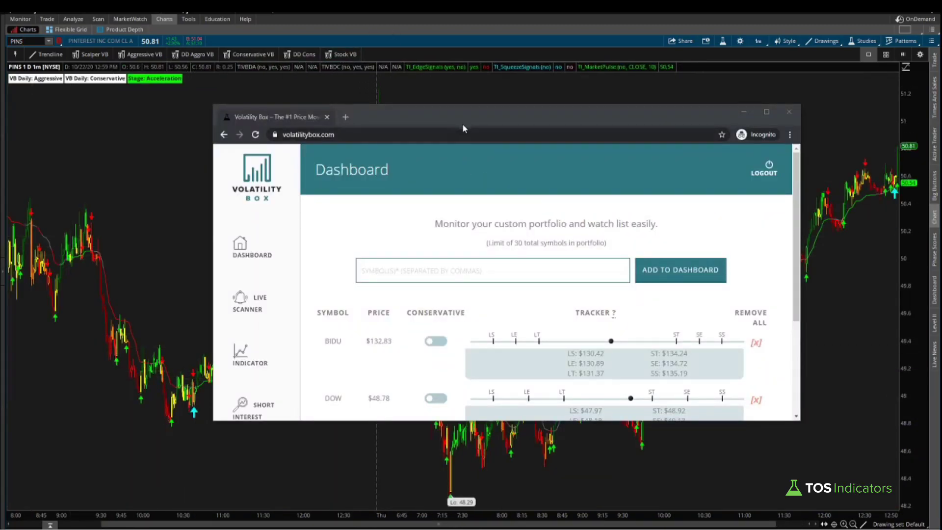
double_click(464, 129)
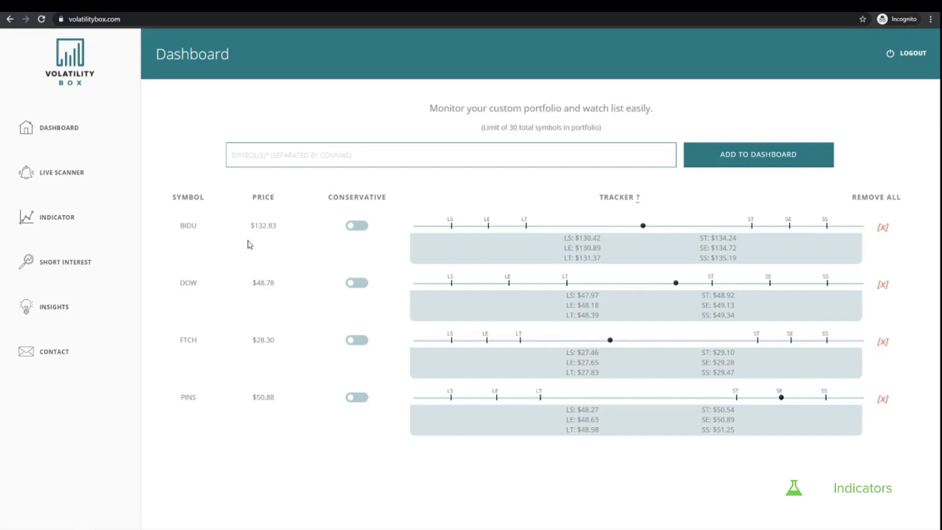
- Highlight the DOW, FTCH and PINS symbols on the dashboard and the long entry (LE) values of PINS, FTCH, DOW and BIDU
double_click(183, 283)
double_click(189, 339)
drag(180, 398, 185, 398)
drag(613, 420, 566, 421)
drag(606, 362, 562, 366)
drag(607, 307, 562, 309)
click(589, 243)
drag(611, 252, 552, 253)
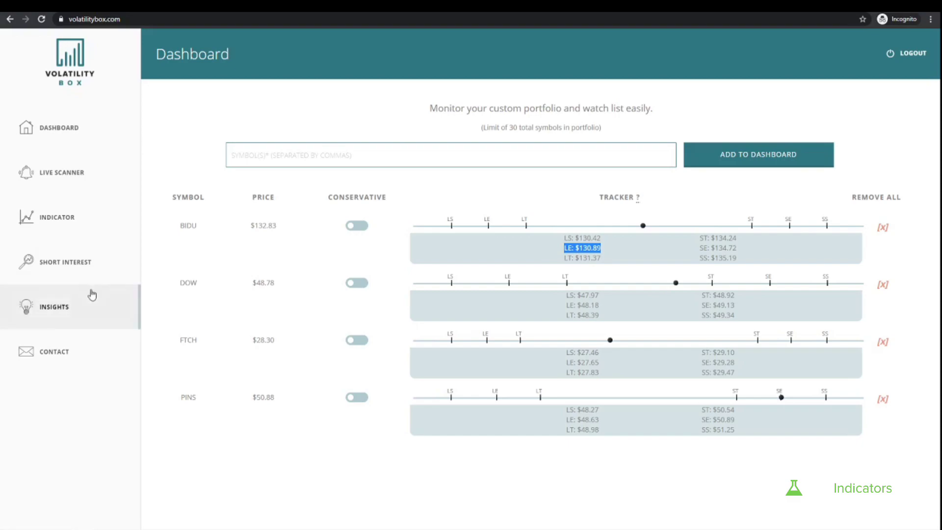
- Generate a ThinkOrSwim indicator for FTCH, BIDU and DOW, download the Aggressive study file, and return to the PINS chart
click(91, 224)
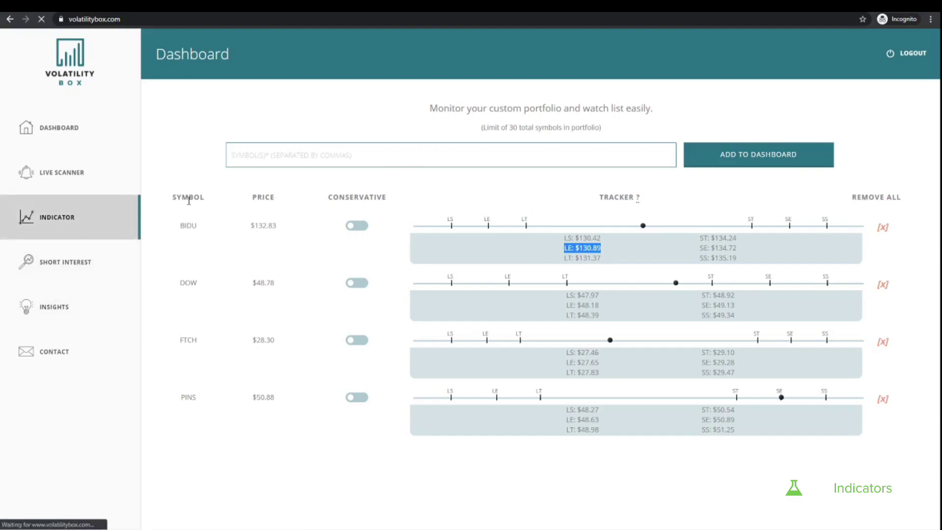
click(326, 171)
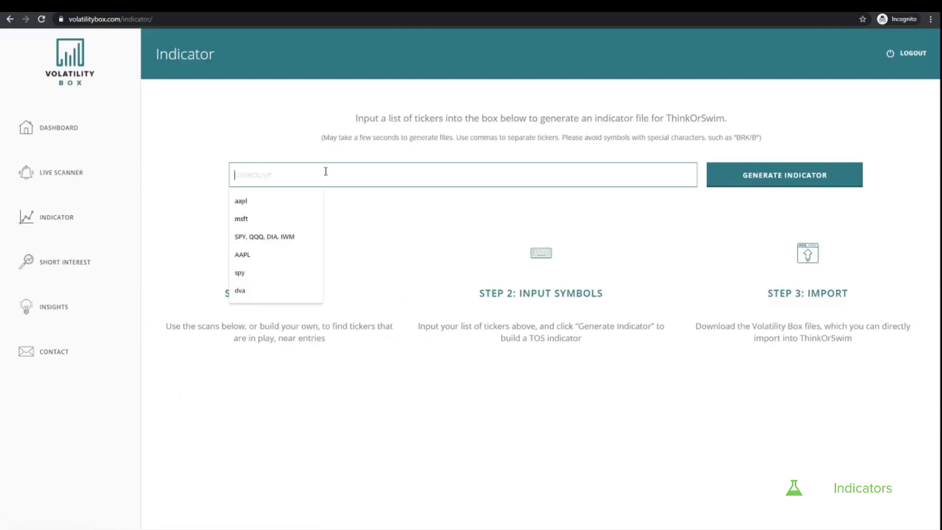
text(FTCH, BIDU, DOW, PINS)
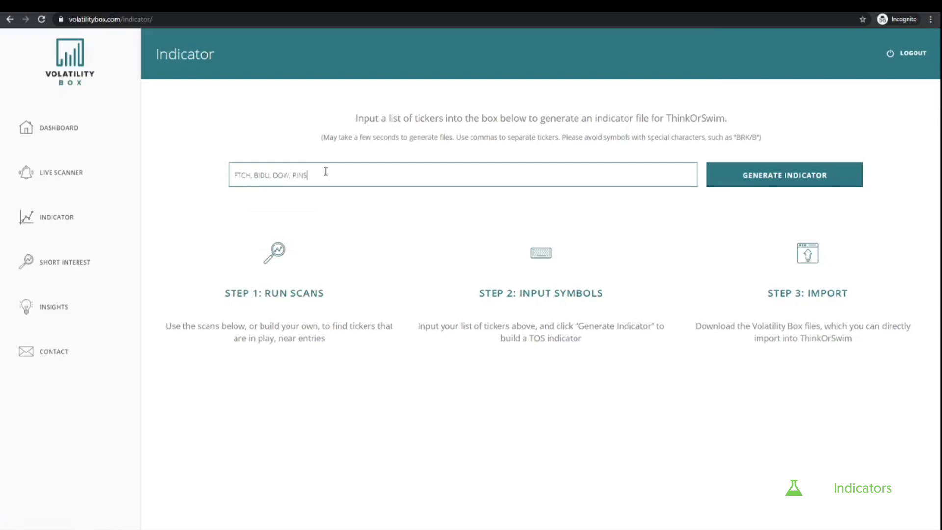
key(Return)
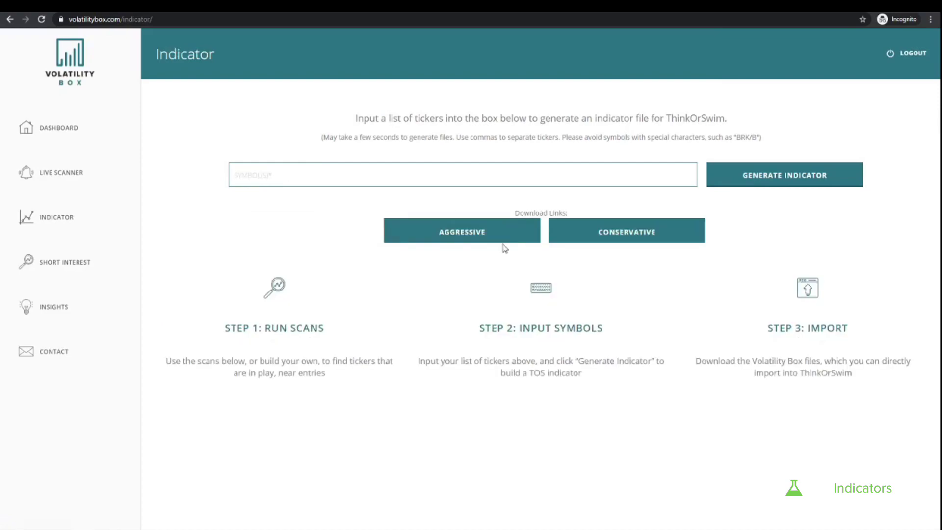
click(496, 238)
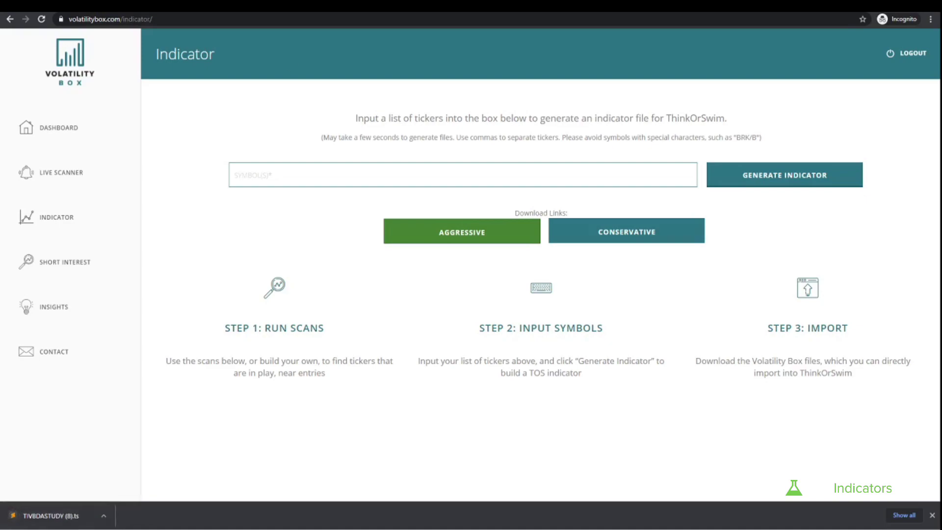
drag(145, 5, 146, 8)
key(super+Down)
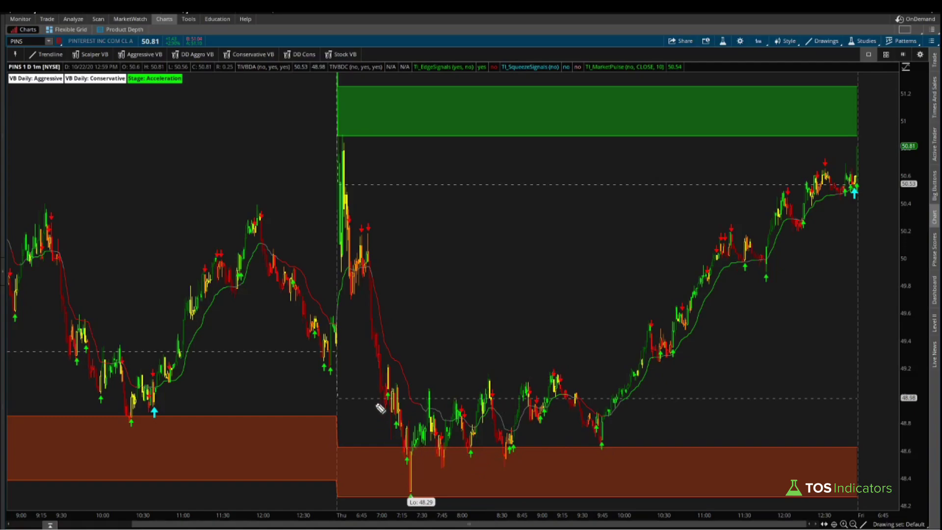
- Mark the PINS drop, circle the long entry near 7:15 with arrows to it and along its level, underline the low, and clear the marks
mouse_move(382, 366)
mouse_down()
mouse_move(412, 449)
mouse_move(415, 434)
mouse_move(485, 449)
mouse_move(480, 466)
mouse_up()
key(Delete)
mouse_move(421, 460)
mouse_down()
mouse_move(399, 471)
mouse_move(423, 458)
mouse_up()
mouse_move(352, 489)
mouse_down()
mouse_move(391, 480)
mouse_move(392, 491)
mouse_up()
mouse_move(396, 449)
mouse_down()
mouse_move(485, 450)
mouse_move(475, 458)
mouse_up()
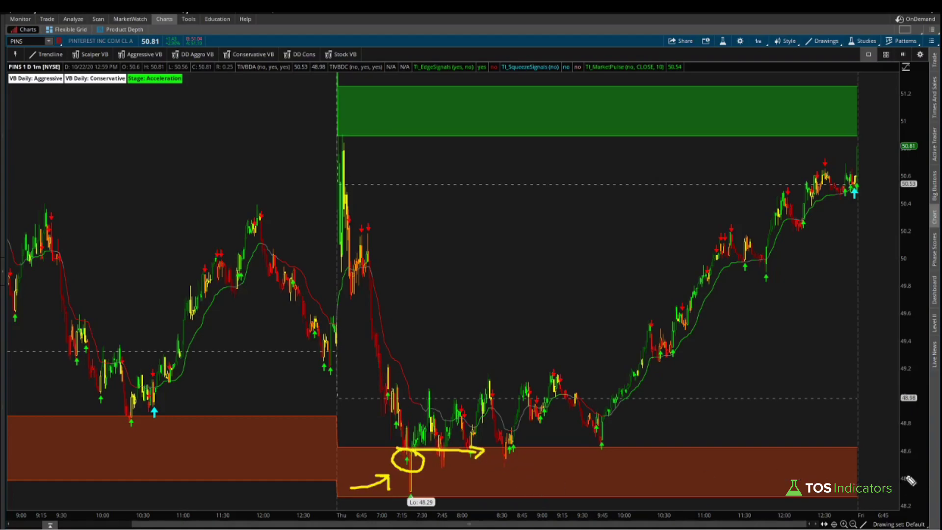
drag(411, 508, 470, 512)
key(Escape)
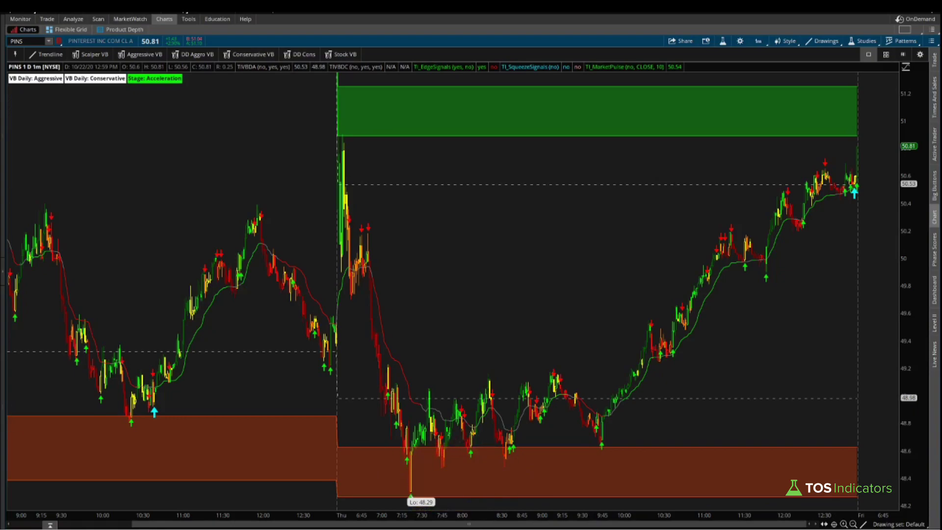
- Bring back the Volatility Box dashboard, highlight the PINS long stop (LS) value, and move the browser window off the chart
drag(0, 193, 471, 192)
click(198, 326)
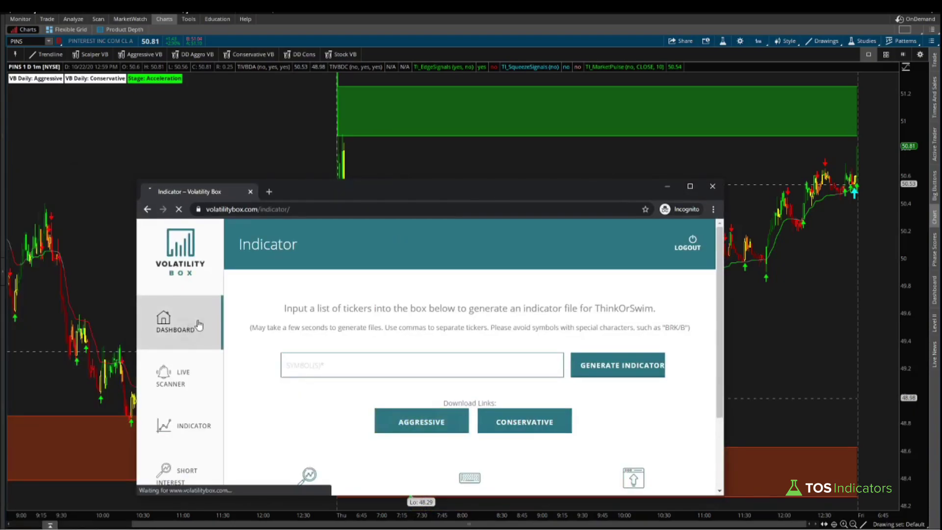
double_click(341, 195)
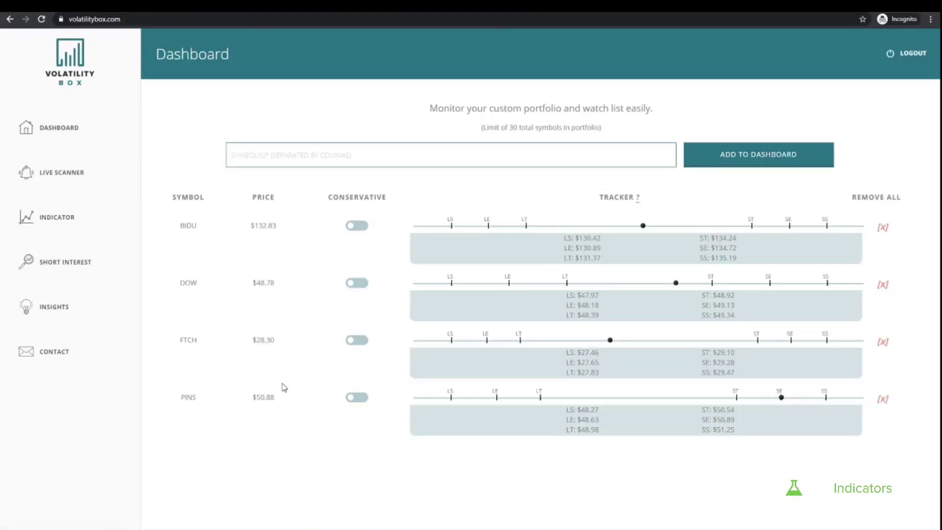
drag(567, 410, 620, 414)
drag(472, 6, 1, 101)
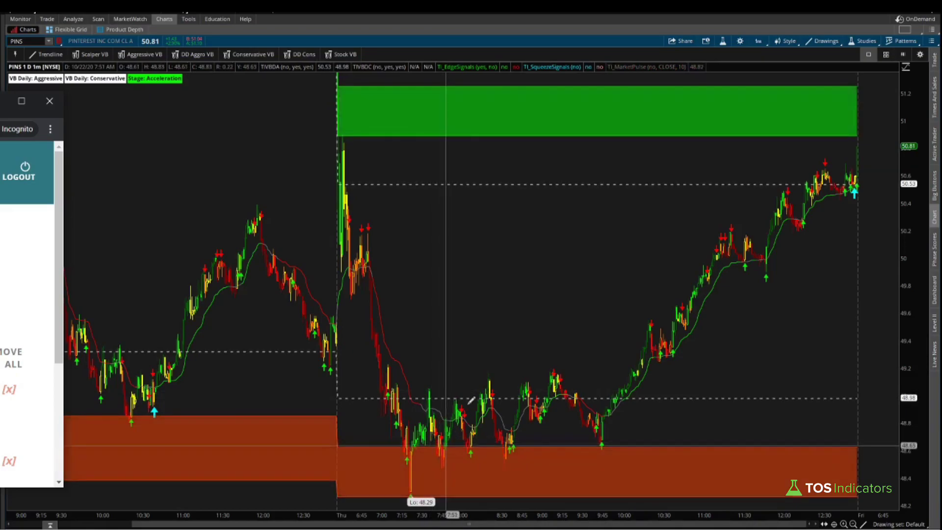
- Clear the browser fully from view and measure the PINS move from the red zone's upper edge after 7:00 up to the late-session prices
click(207, 448)
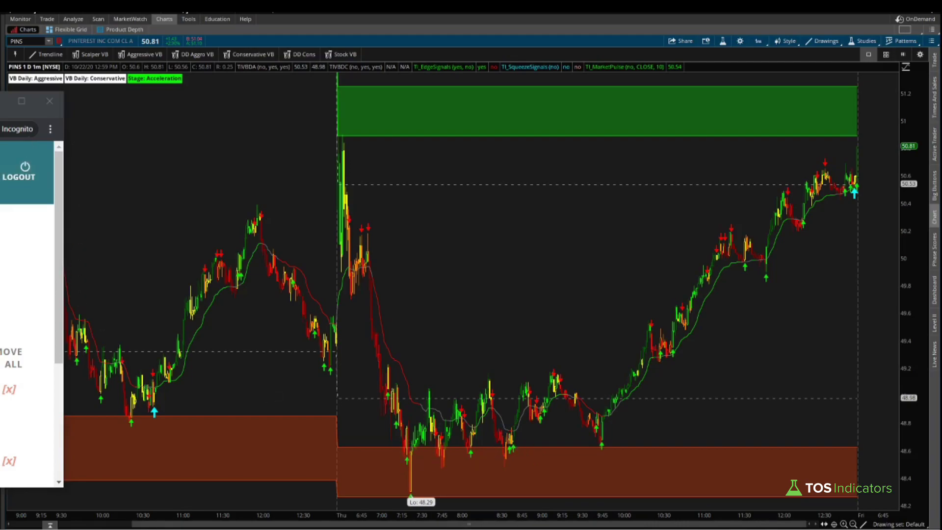
click(0, 101)
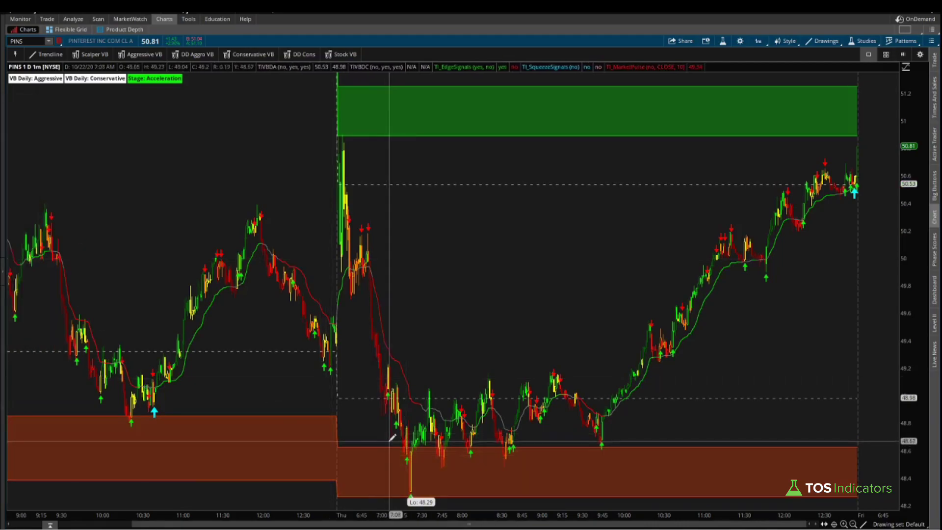
drag(387, 446, 829, 159)
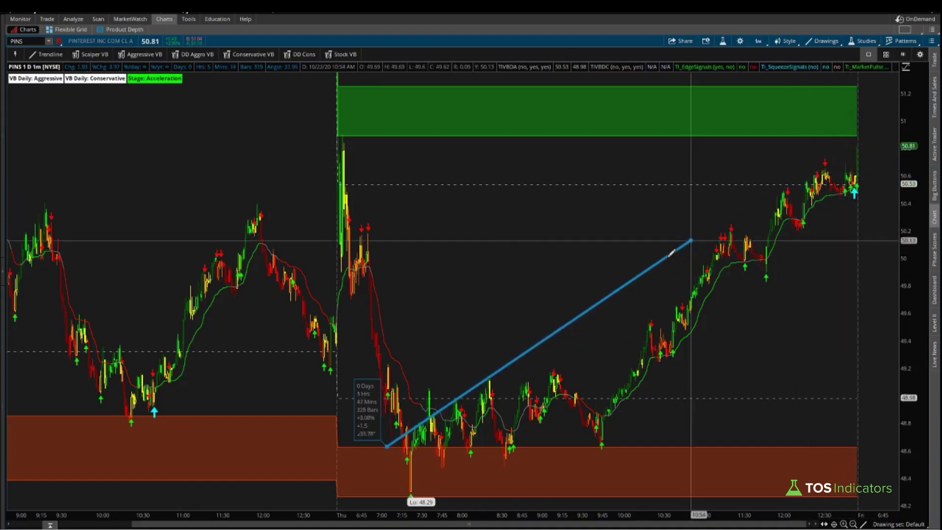
key(Escape)
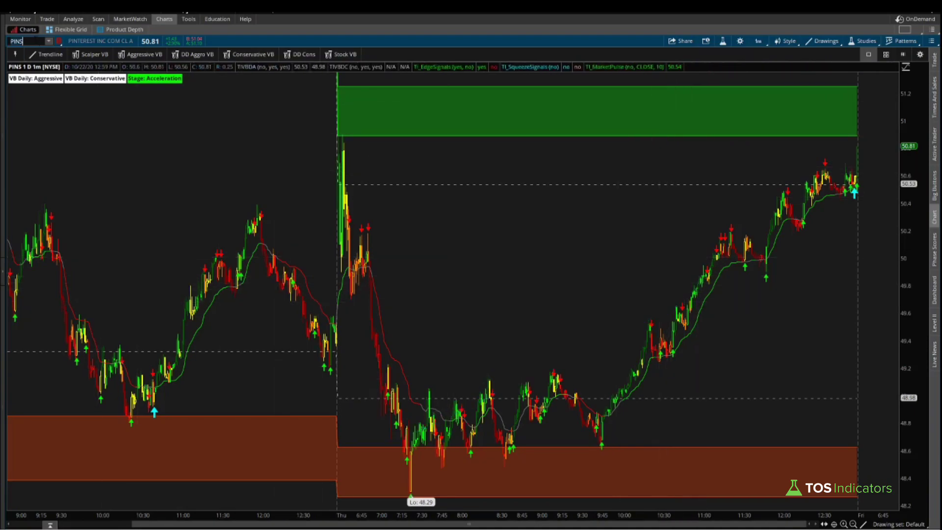
- Load the FTCH chart, trace the drop into the upper red zone, and mark the long entry near 8:00 with a circle and two arrows
text(FTCH)
key(Return)
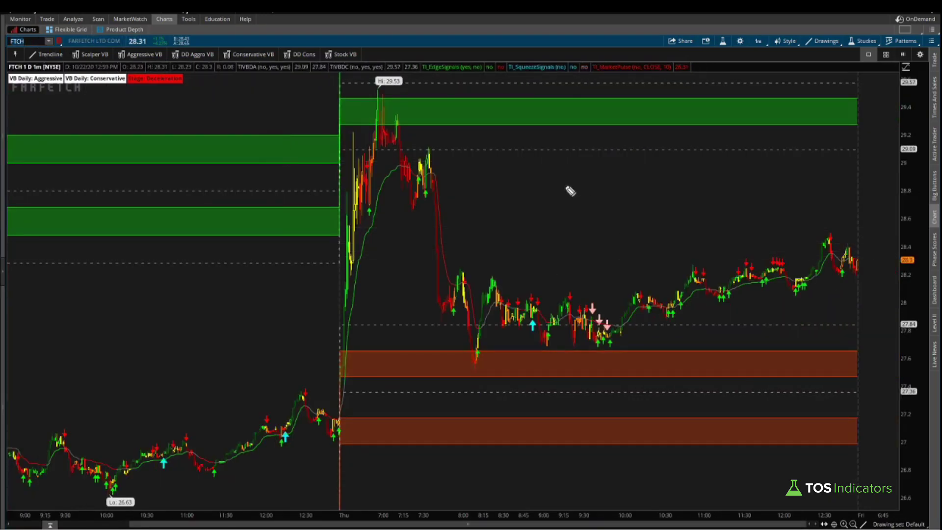
mouse_move(392, 158)
mouse_down()
mouse_move(448, 233)
mouse_move(479, 335)
mouse_move(467, 342)
mouse_move(482, 370)
mouse_move(490, 350)
mouse_up()
key(e)
drag(418, 379, 450, 372)
drag(507, 354, 565, 358)
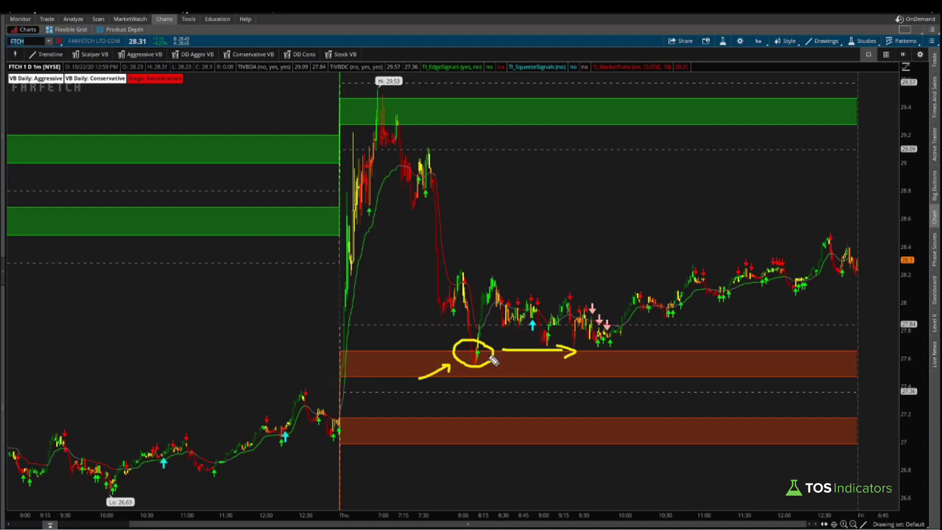
- Clear the FTCH marks, circle the long entry again with one arrow pointing to it, and clear them
key(e)
mouse_move(483, 343)
mouse_down()
mouse_move(479, 370)
mouse_move(491, 346)
mouse_up()
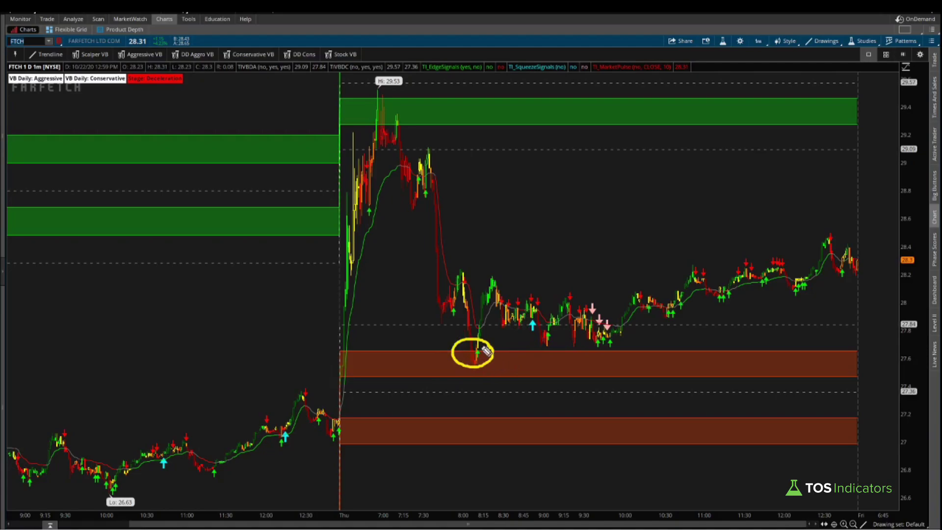
drag(385, 382, 443, 369)
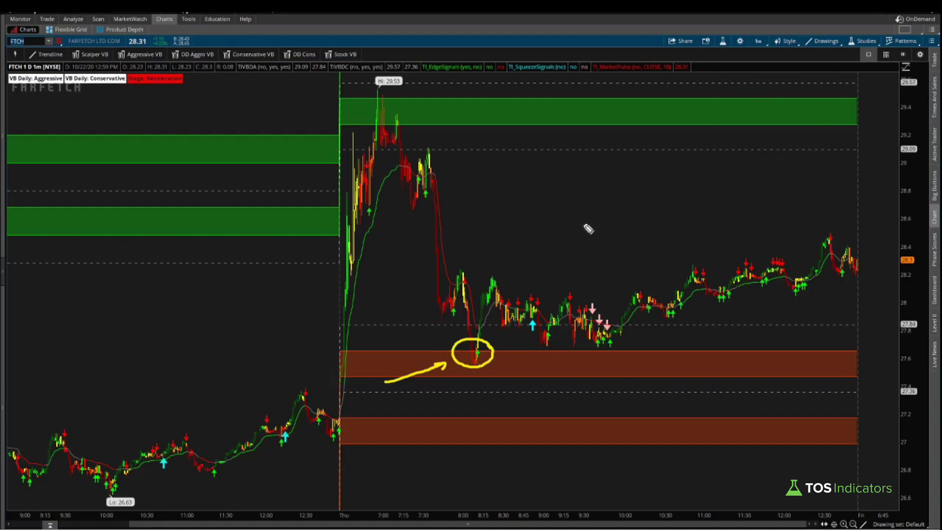
key(Escape)
- Load the BIDU chart, trace the drop into the red zone near 7:45, the entry level and the rebound, and clear the marks
click(32, 43)
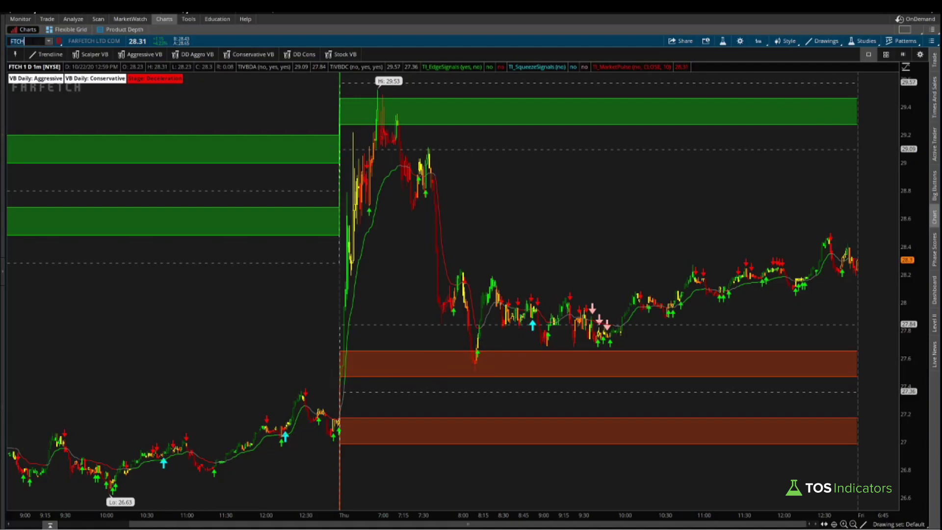
text(BIDU)
key(Return)
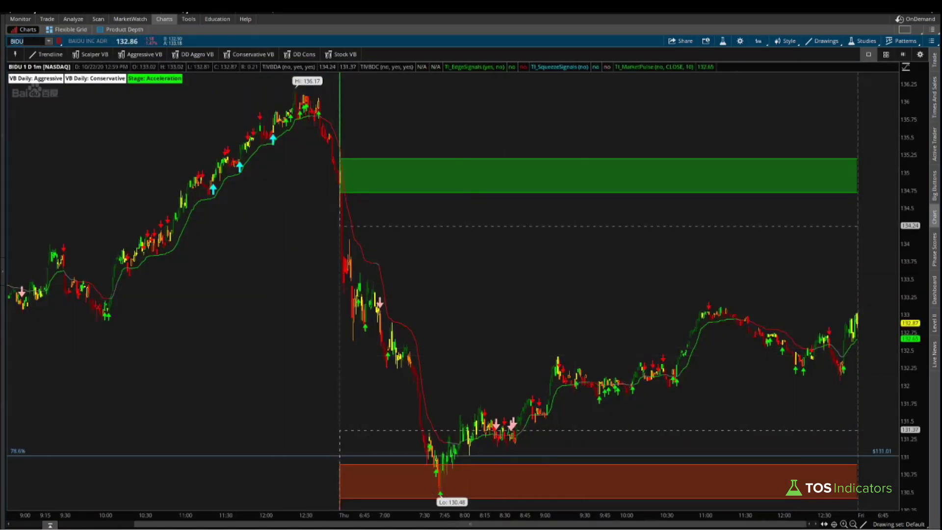
drag(415, 413, 441, 471)
key(Escape)
mouse_move(458, 471)
mouse_down()
mouse_move(407, 486)
mouse_move(459, 464)
mouse_move(547, 475)
mouse_up()
mouse_move(456, 459)
mouse_down()
mouse_move(480, 428)
mouse_move(584, 437)
mouse_up()
key(Escape)
- Highlight the BIDU long target (LT) value on the dashboard, and measure the BIDU move from the red zone's upper edge to the session end
drag(0, 153, 571, 150)
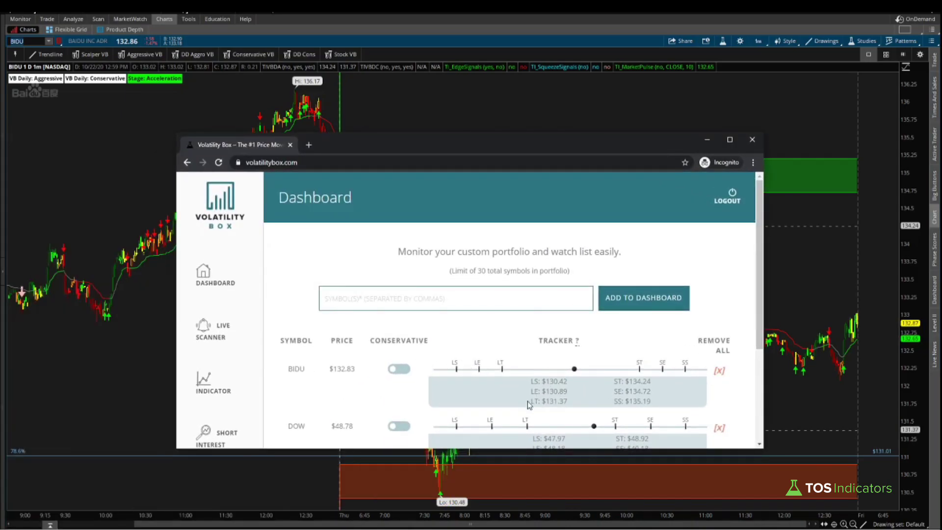
drag(530, 404, 568, 402)
drag(435, 150, 0, 147)
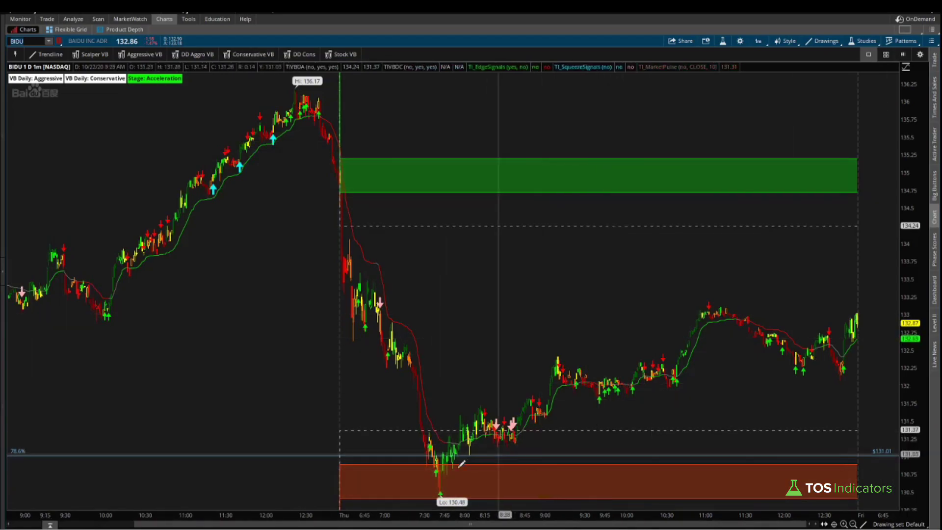
drag(468, 460, 864, 305)
key(Escape)
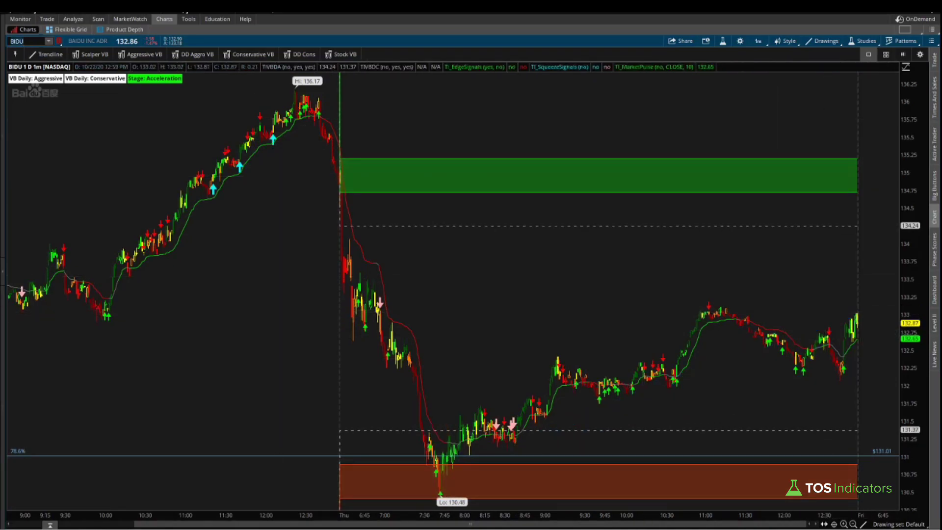
- Load the DOW one-minute chart
text(DOW)
key(Return)
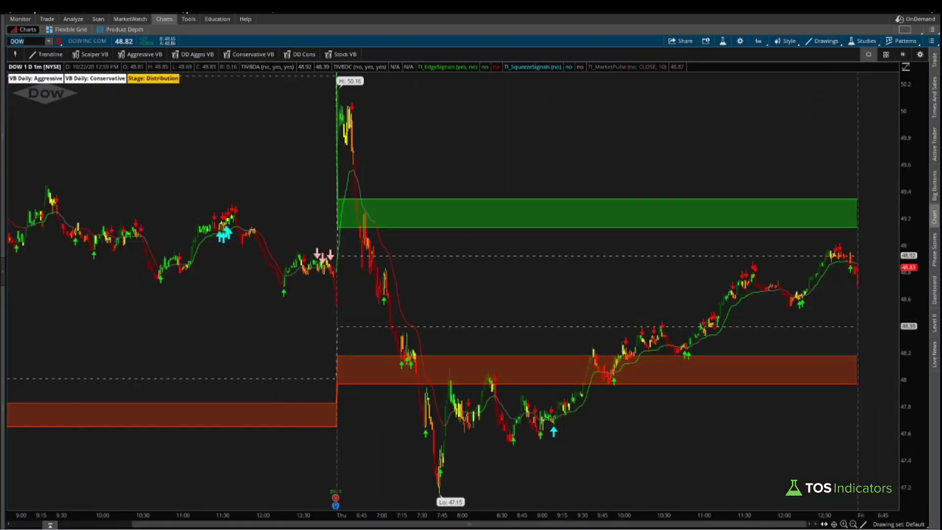
- Circle the DOW long entry near 7:15 with an arrow rising to the 48.39 line, cross out the drop below the red zone, and clear the marks
mouse_move(342, 491)
mouse_down()
mouse_move(325, 491)
mouse_move(361, 505)
mouse_move(346, 483)
mouse_up()
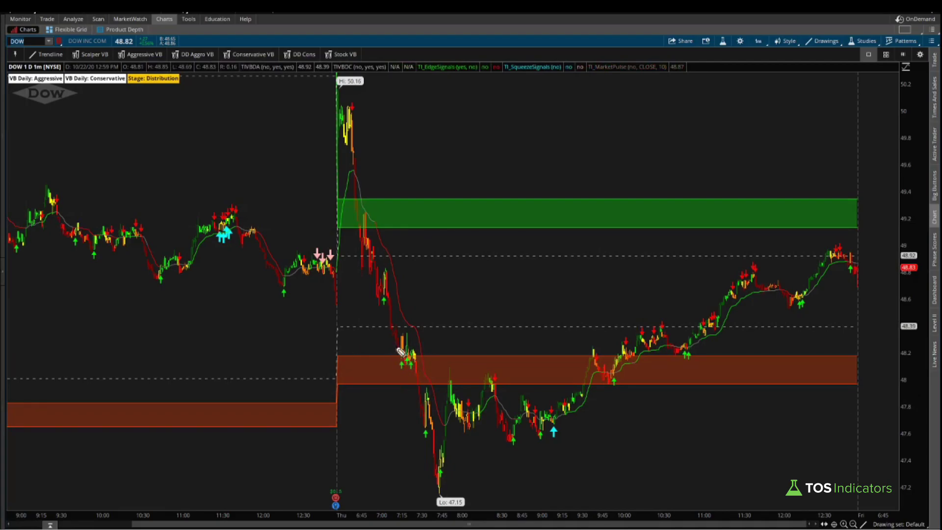
mouse_move(385, 309)
mouse_down()
mouse_move(394, 348)
mouse_move(403, 338)
mouse_move(396, 357)
mouse_move(421, 372)
mouse_move(425, 351)
mouse_move(449, 331)
mouse_up()
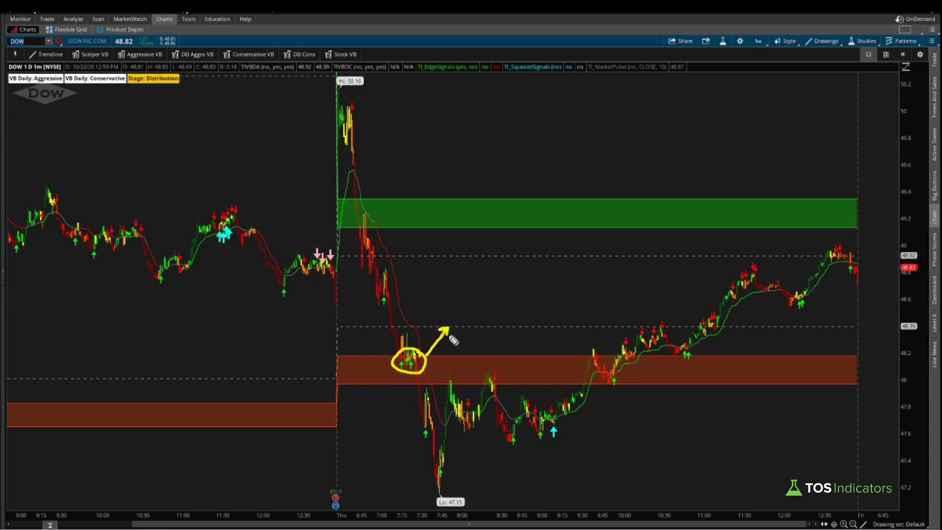
drag(414, 382, 433, 426)
drag(436, 414, 433, 426)
key(e)
mouse_move(426, 380)
mouse_down()
mouse_move(437, 397)
mouse_move(404, 362)
mouse_move(459, 404)
mouse_up()
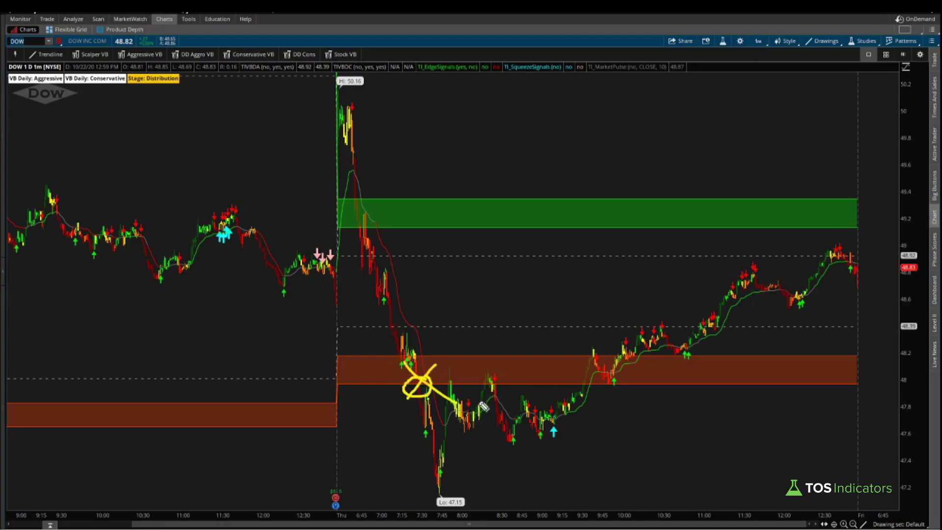
key(e)
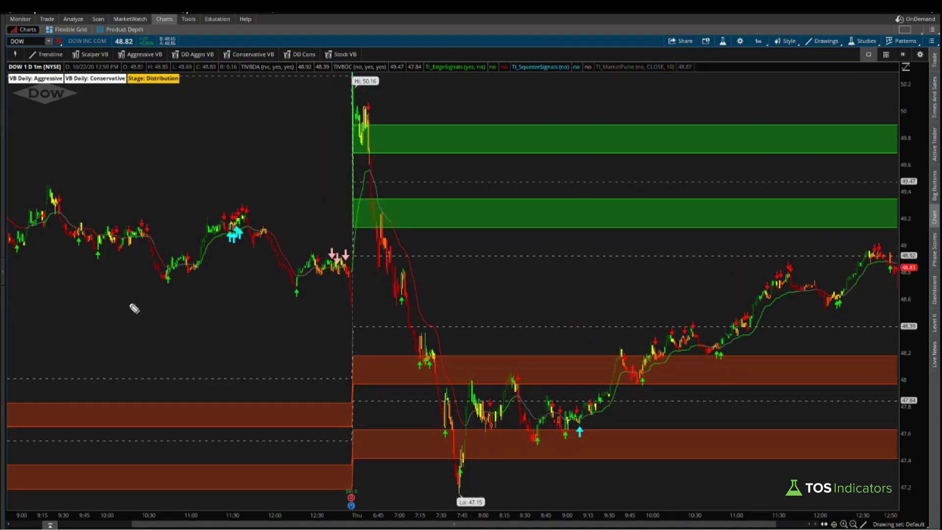
- Trace the DOW drop into the lower red zone, circle the low near 7:45, point an arrow at it, and clear the marks
drag(440, 405, 454, 427)
mouse_move(479, 463)
mouse_down()
mouse_move(437, 467)
mouse_move(482, 470)
mouse_up()
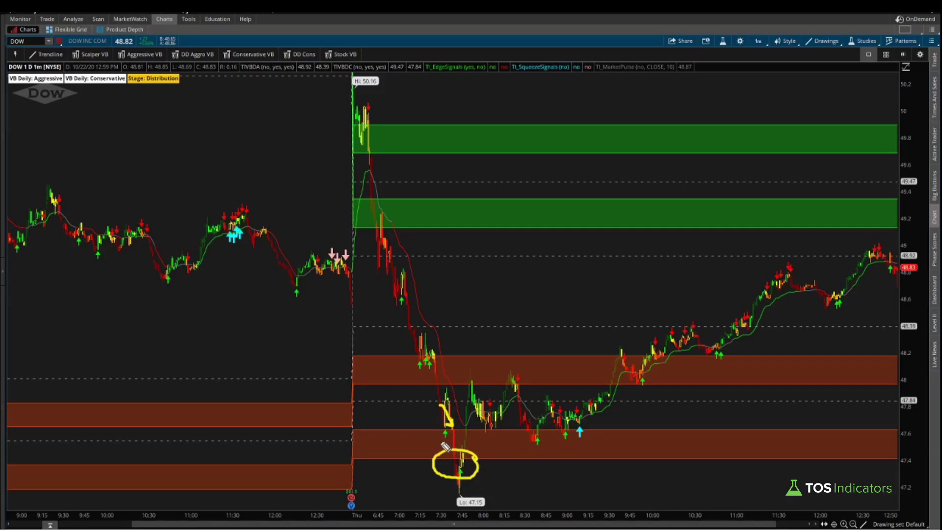
key(e)
mouse_move(405, 488)
mouse_down()
mouse_move(451, 479)
mouse_move(469, 490)
mouse_up()
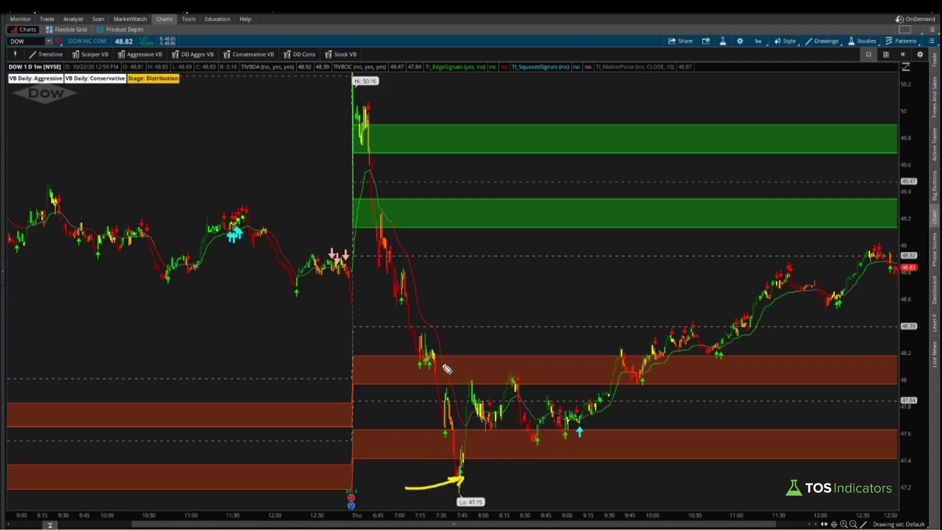
mouse_move(437, 349)
mouse_down()
mouse_move(416, 367)
mouse_move(446, 352)
mouse_move(452, 398)
mouse_move(429, 392)
mouse_up()
key(e)
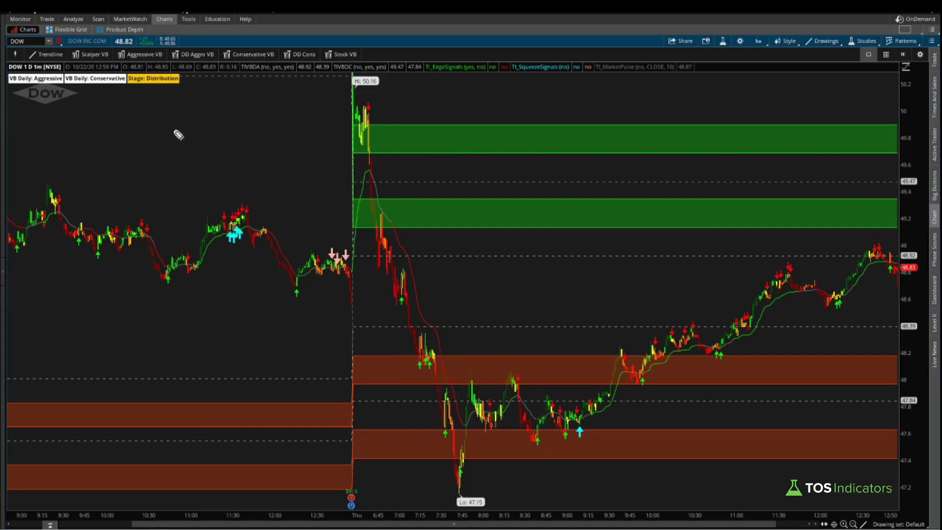
- Start a trendline on the DOW chart
click(37, 57)
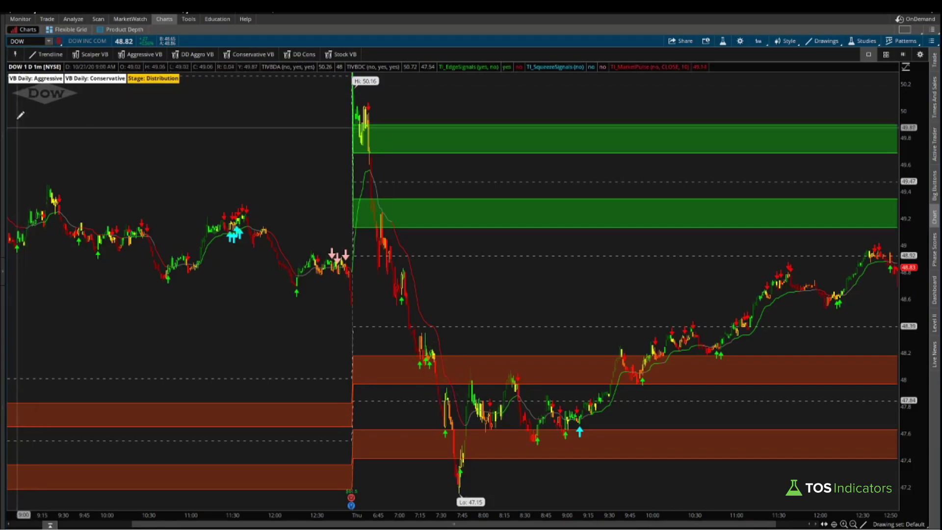